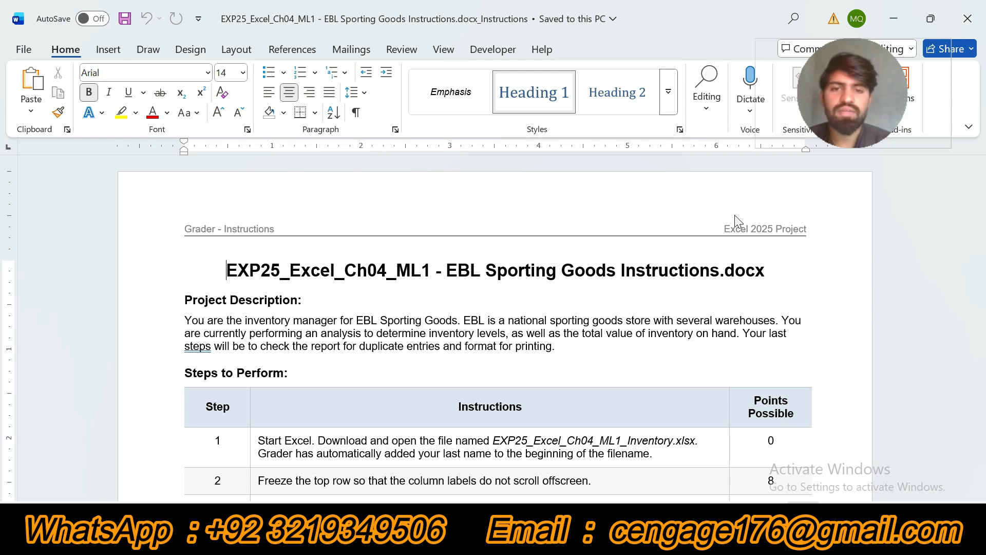
Step: Highlight the document title and the Project Description heading with its paragraph in yellow
{"action": "left_click", "coordinate": [234, 283]}
{"action": "left_click_drag", "start_coordinate": [235, 282], "coordinate": [774, 271]}
{"action": "left_click", "coordinate": [795, 252]}
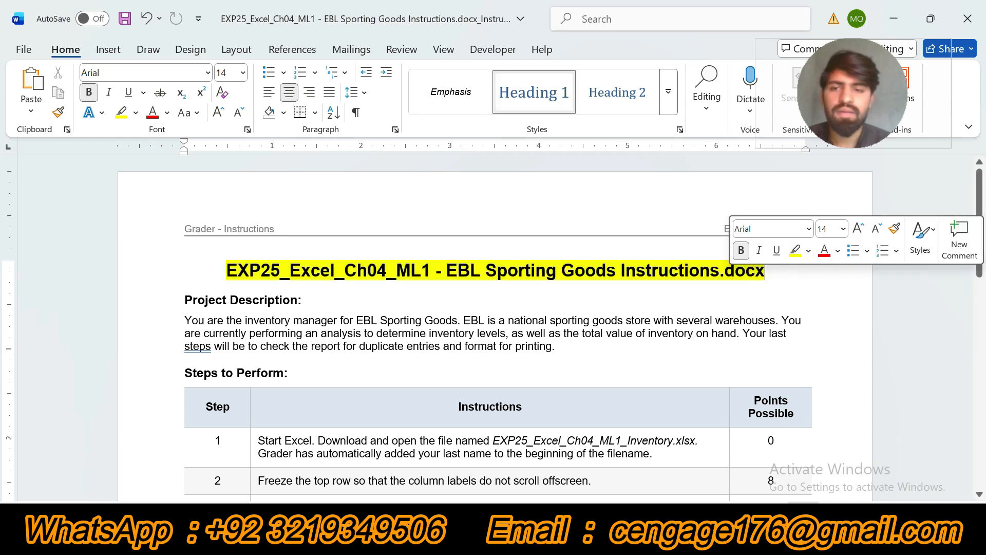
{"action": "left_click", "coordinate": [722, 361]}
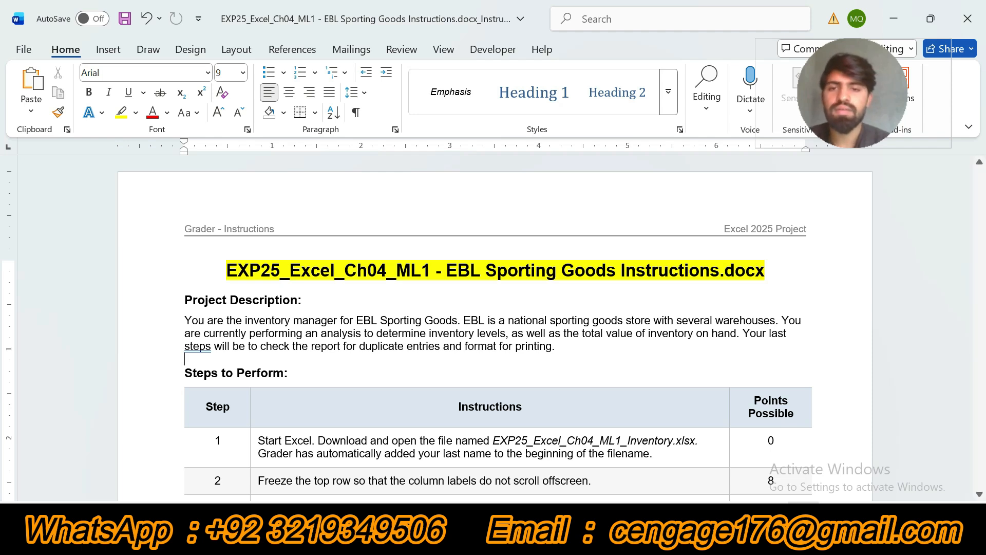
{"action": "left_click_drag", "start_coordinate": [185, 300], "coordinate": [186, 358]}
{"action": "left_click", "coordinate": [660, 330]}
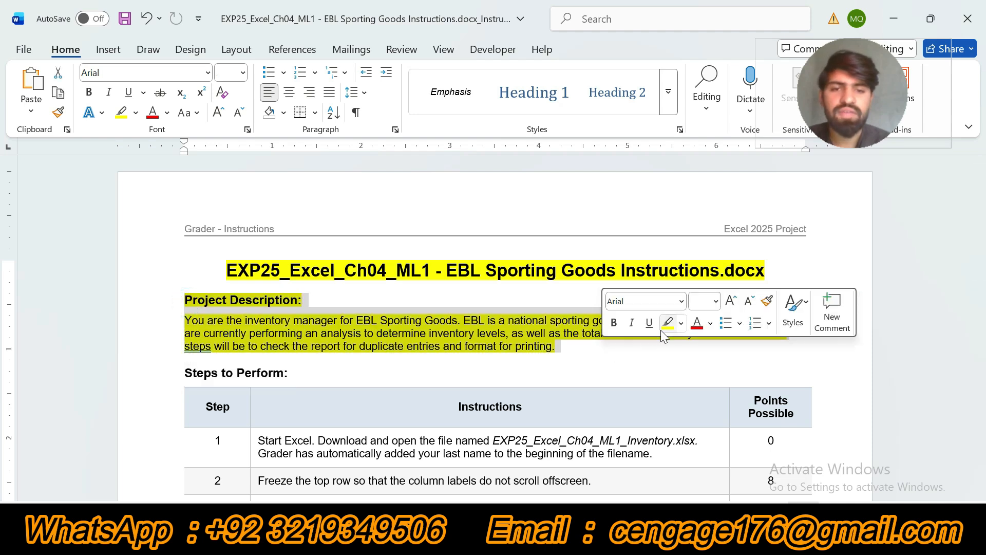
{"action": "left_click", "coordinate": [576, 382]}
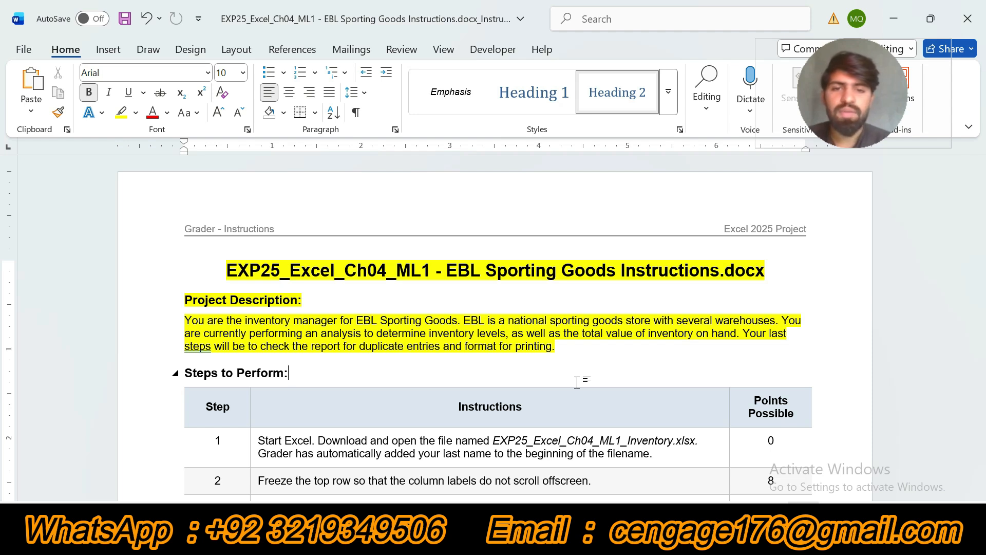
Step: Look through the instruction table and highlight the "Steps to Perform:" heading in yellow
{"action": "scroll", "coordinate": [577, 382], "scroll_direction": "down", "scroll_amount": 5}
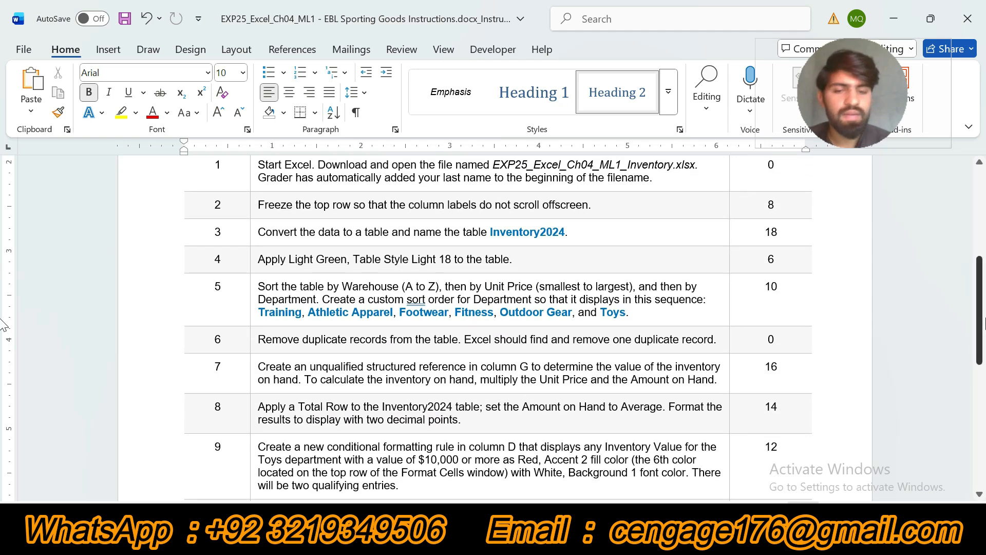
{"action": "scroll", "coordinate": [2, 324], "scroll_direction": "up", "scroll_amount": 5}
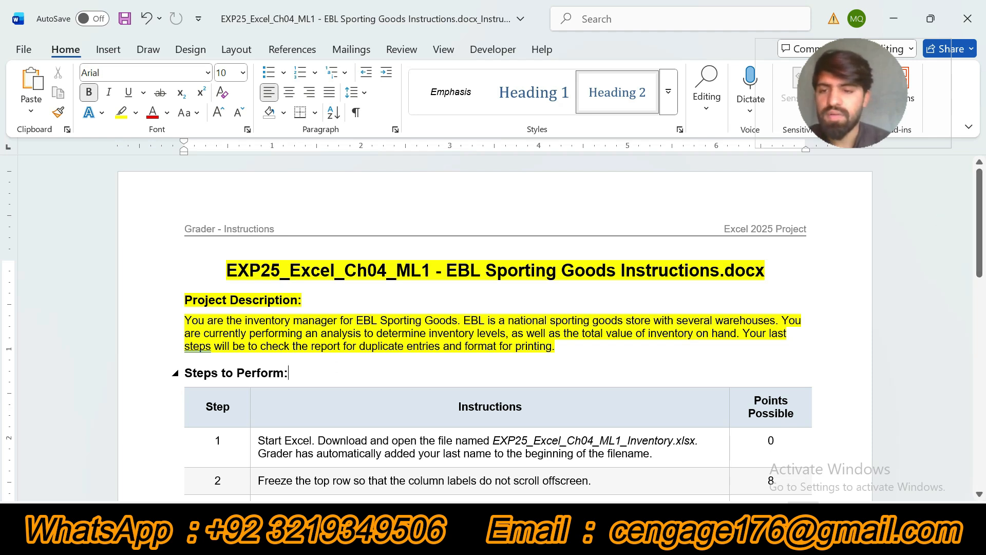
{"action": "left_click_drag", "start_coordinate": [185, 372], "coordinate": [290, 373]}
{"action": "left_click", "coordinate": [394, 357]}
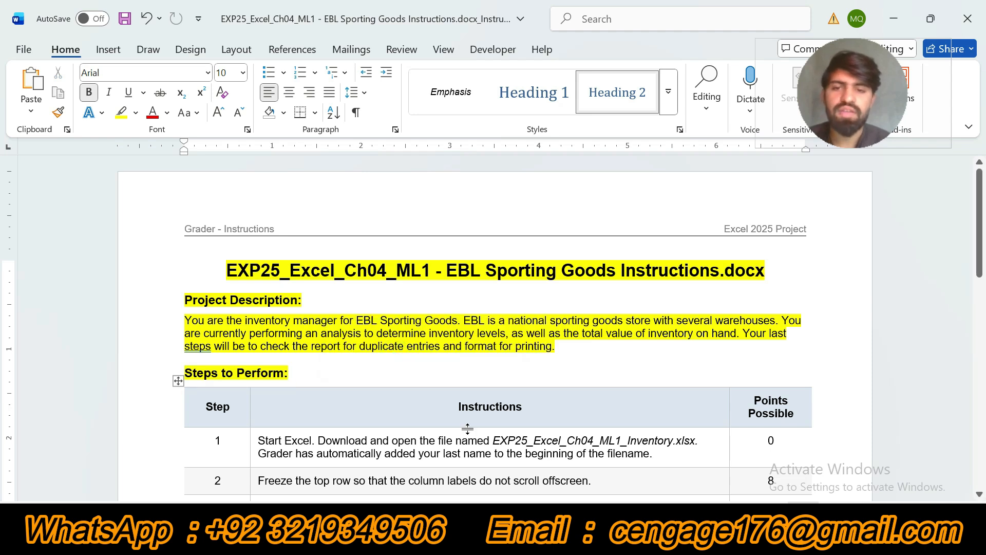
Step: Review the instructions to the end of the document and highlight the step 1 instruction in yellow
{"action": "scroll", "coordinate": [3, 315], "scroll_direction": "down", "scroll_amount": 5}
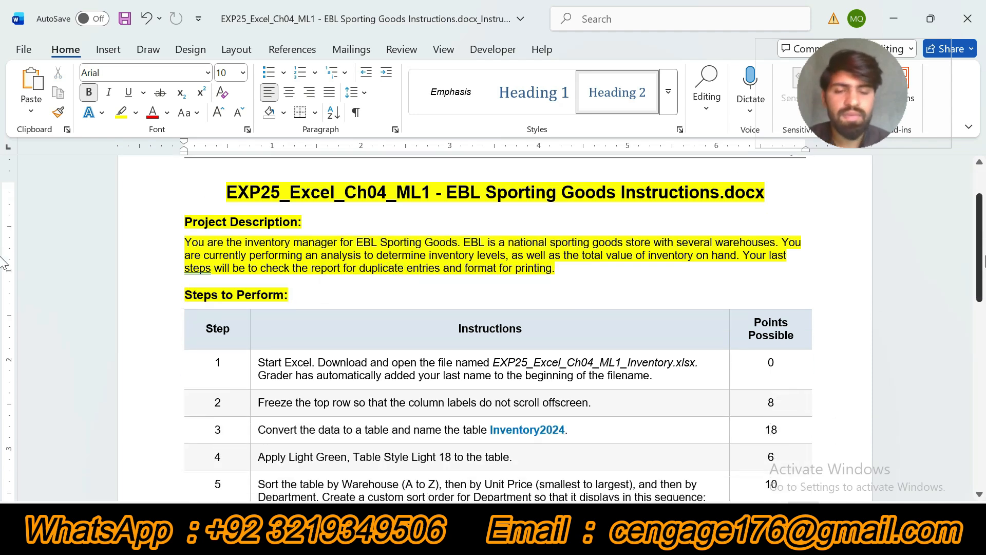
{"action": "scroll", "coordinate": [2, 315], "scroll_direction": "down", "scroll_amount": 5}
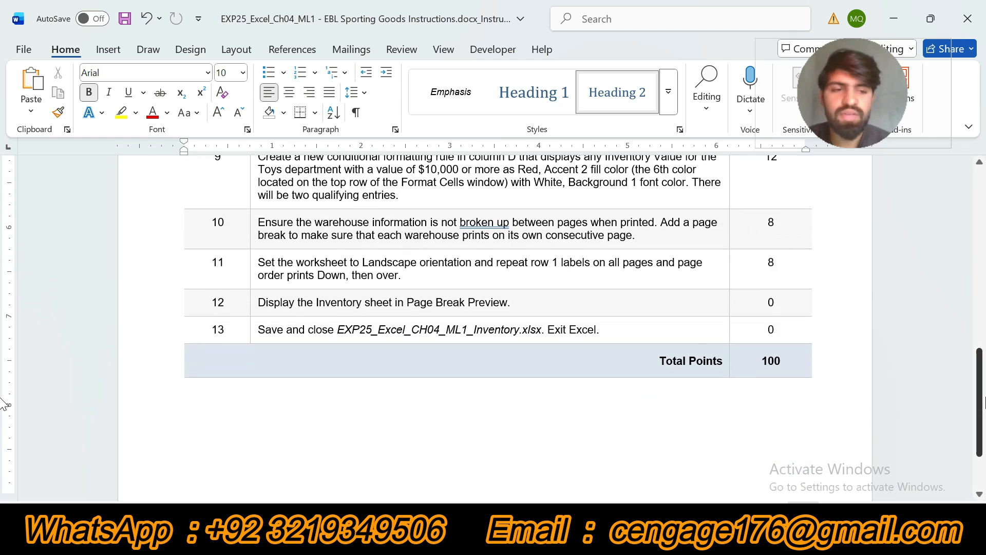
{"action": "scroll", "coordinate": [3, 408], "scroll_direction": "up", "scroll_amount": 10}
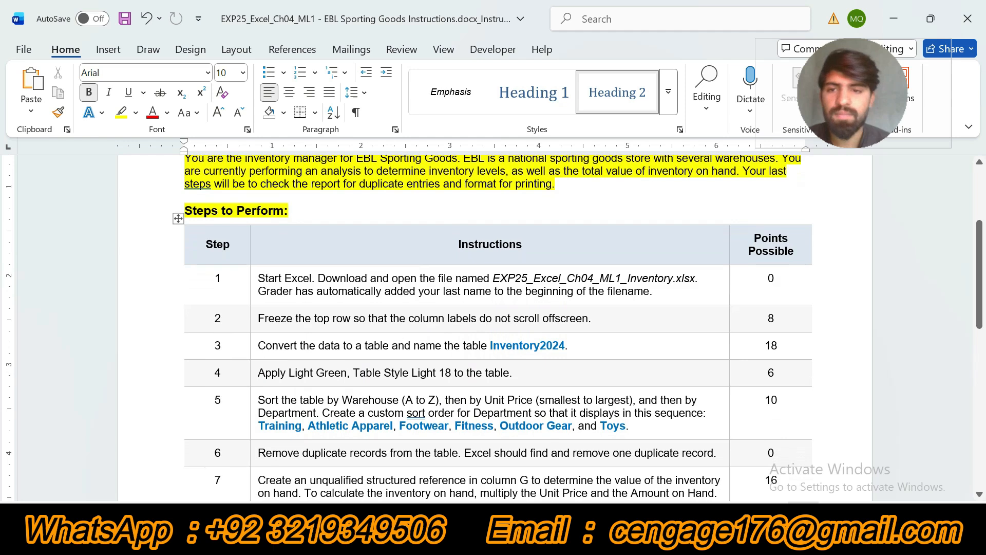
{"action": "left_click", "coordinate": [253, 279]}
{"action": "left_click", "coordinate": [326, 252]}
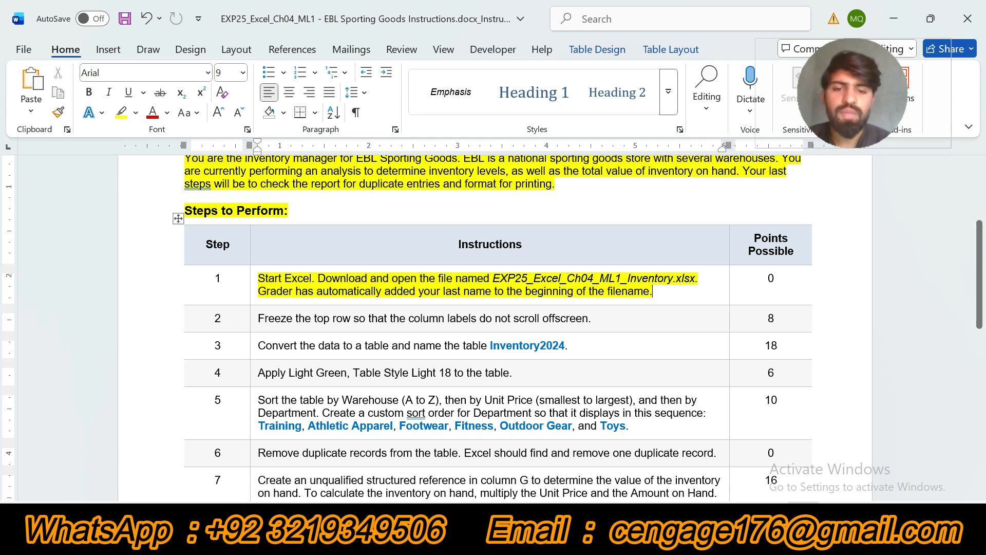
Step: Switch to File Explorer, open the EXP25_Excel_Ch04_ML1_Inventory workbook in Excel and enable editing
{"action": "key", "text": "alt+Tab"}
{"action": "left_click", "coordinate": [319, 160]}
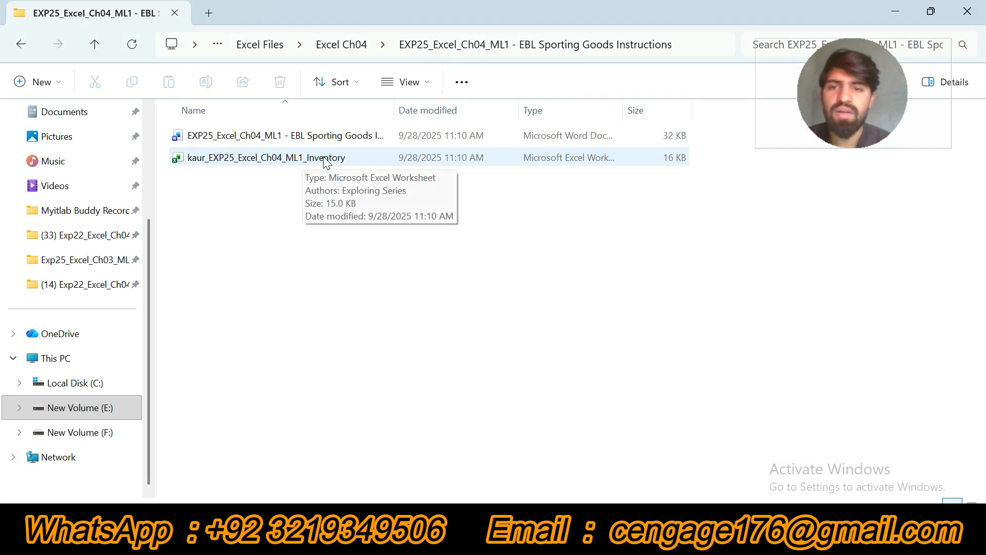
{"action": "double_click", "coordinate": [325, 161]}
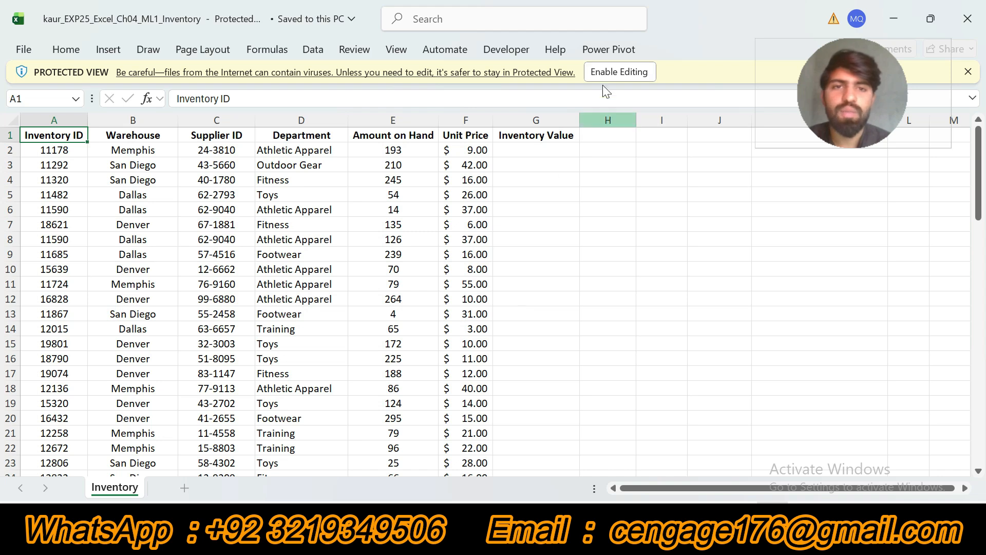
{"action": "left_click", "coordinate": [611, 71]}
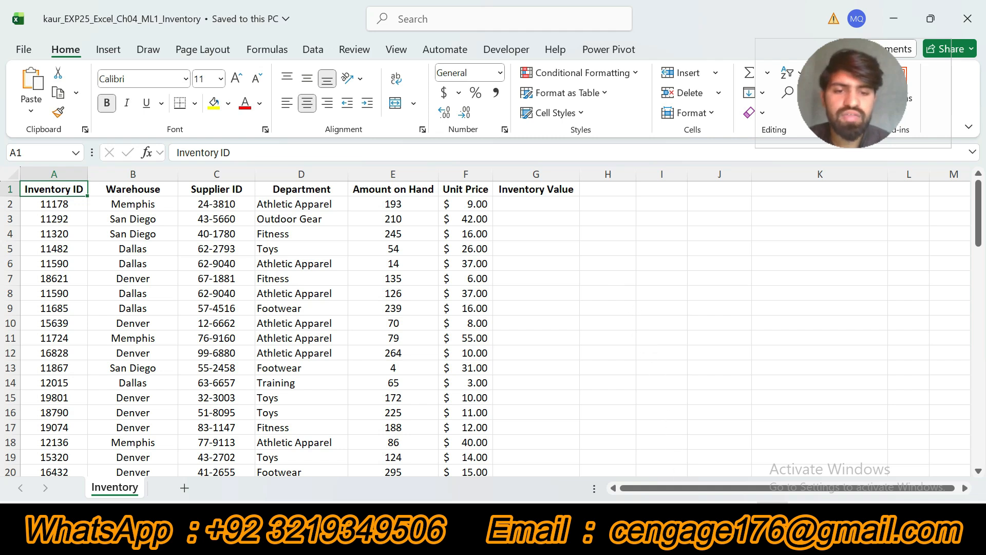
Step: Return to the Word instructions, undo the step 1 highlight and highlight the step 2 instruction in yellow
{"action": "left_click", "coordinate": [673, 452]}
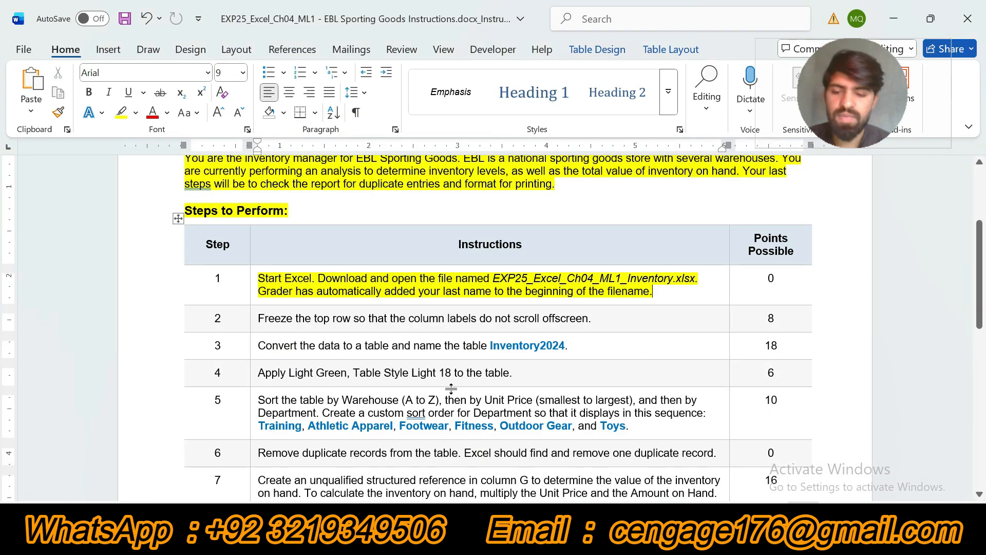
{"action": "key", "text": "ctrl+z"}
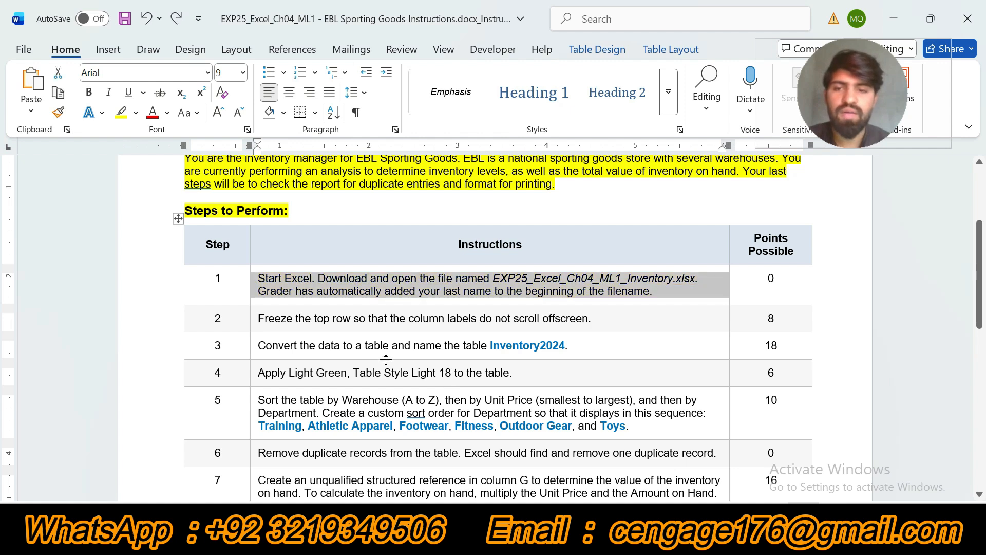
{"action": "left_click", "coordinate": [254, 317]}
{"action": "left_click", "coordinate": [321, 291]}
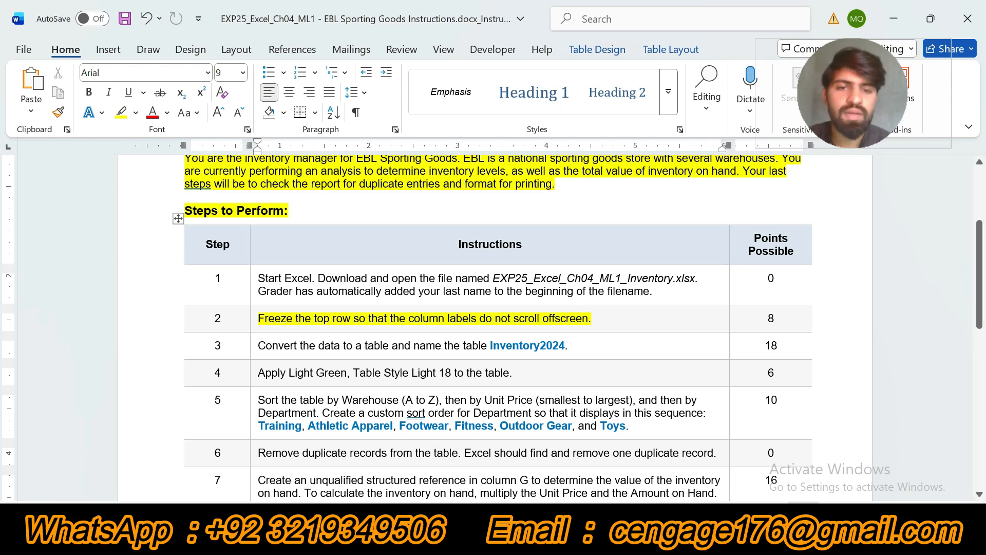
Step: Switch to the Excel workbook and freeze the top row of the Inventory sheet
{"action": "key", "text": "alt+Tab"}
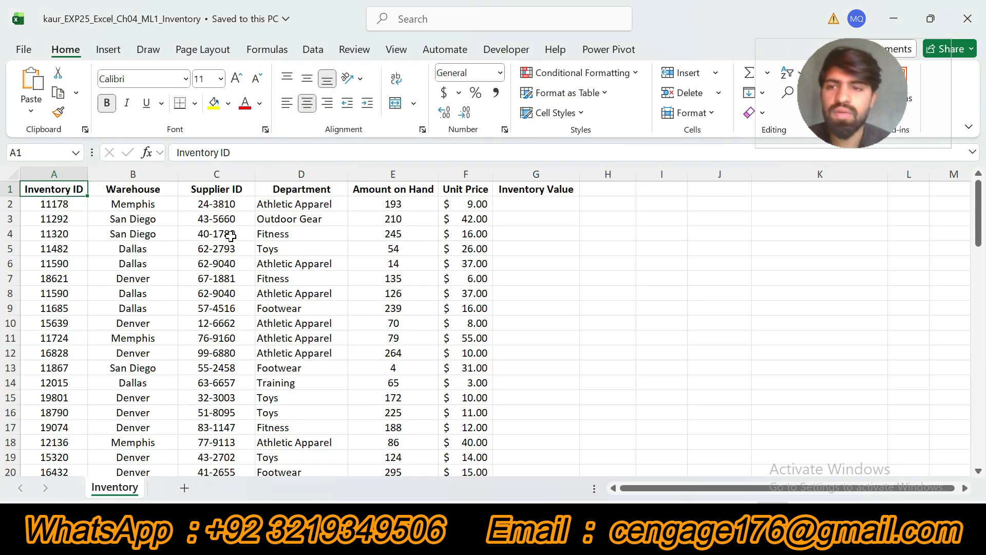
{"action": "left_click", "coordinate": [396, 51]}
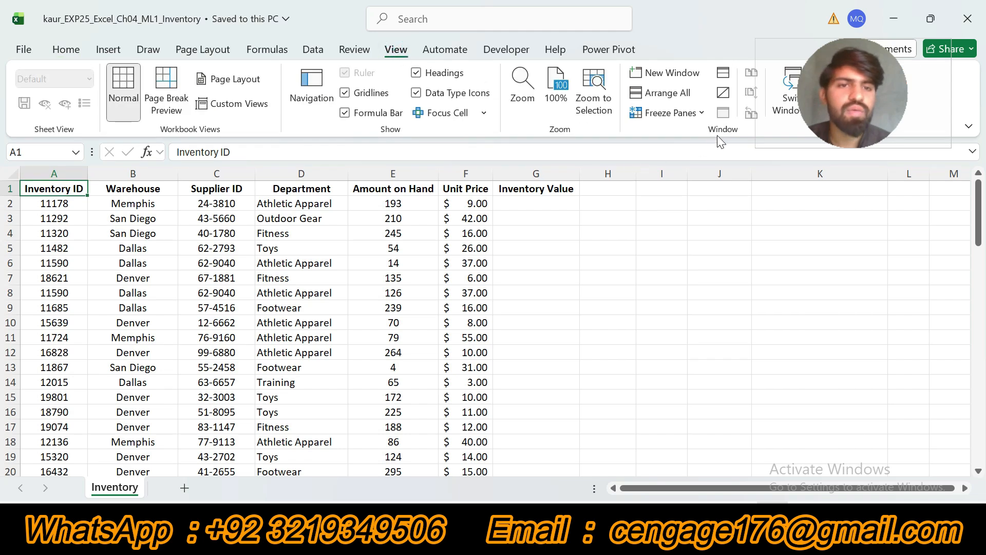
{"action": "left_click", "coordinate": [703, 116]}
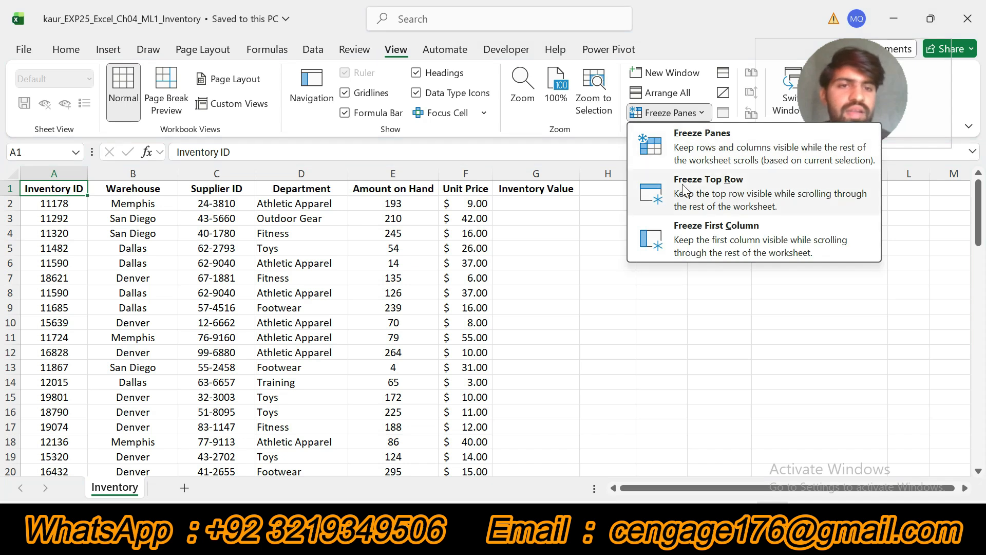
{"action": "left_click", "coordinate": [736, 185]}
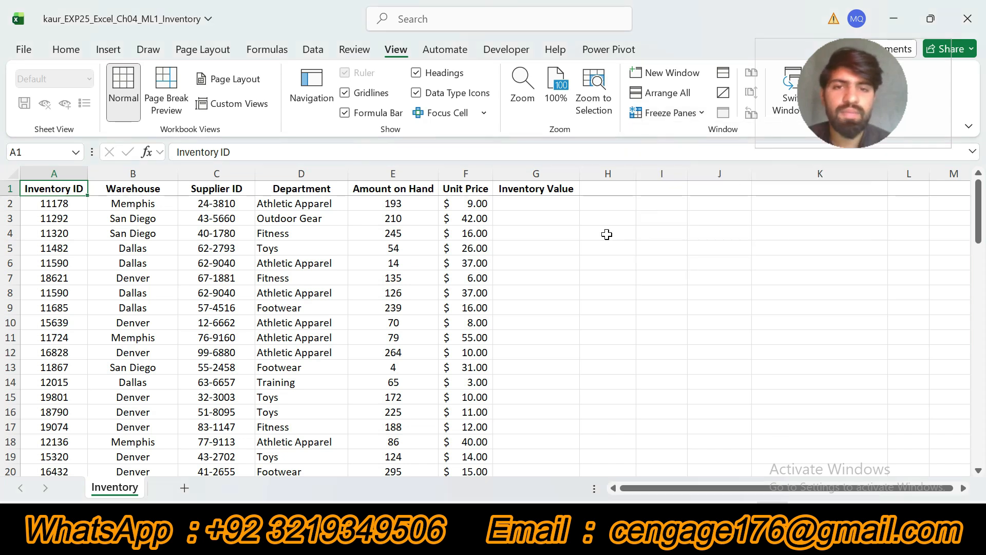
{"action": "mouse_move", "coordinate": [979, 213]}
{"action": "left_mouse_down"}
{"action": "mouse_move", "coordinate": [979, 380]}
{"action": "mouse_move", "coordinate": [979, 212]}
{"action": "left_mouse_up"}
Step: Return to the Word instructions, undo the step 2 highlight and highlight the step 3 instruction in yellow
{"action": "key", "text": "alt+Tab"}
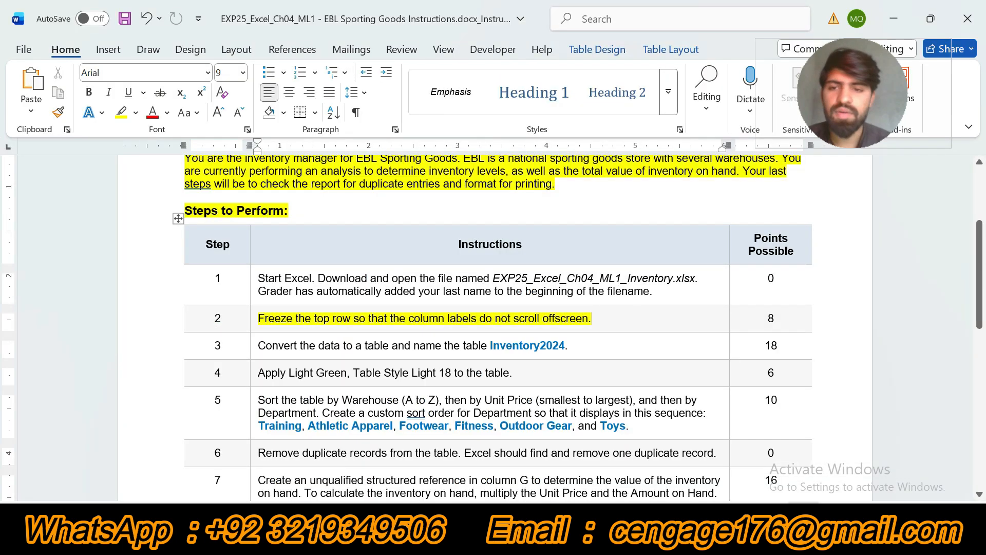
{"action": "key", "text": "ctrl+z"}
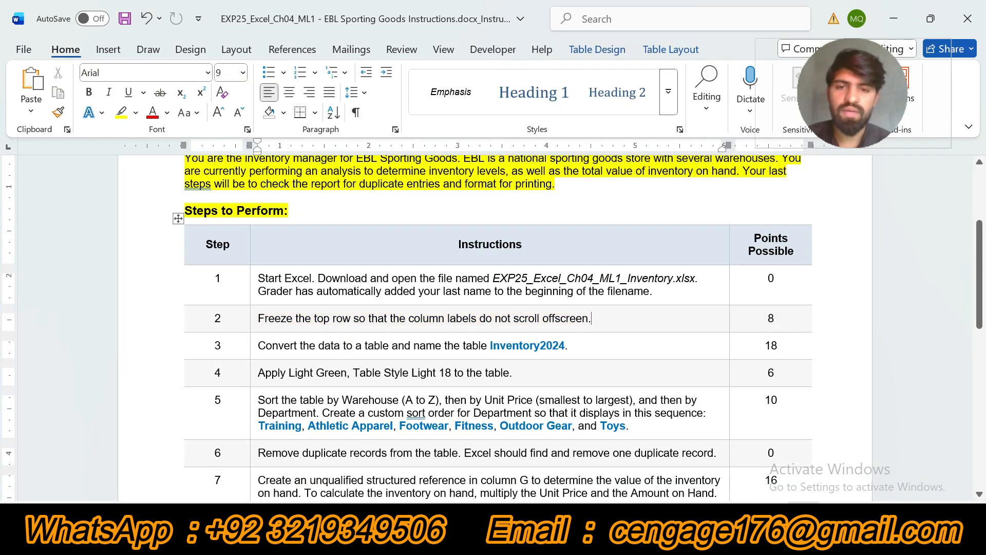
{"action": "left_click", "coordinate": [253, 344]}
{"action": "left_click", "coordinate": [322, 316]}
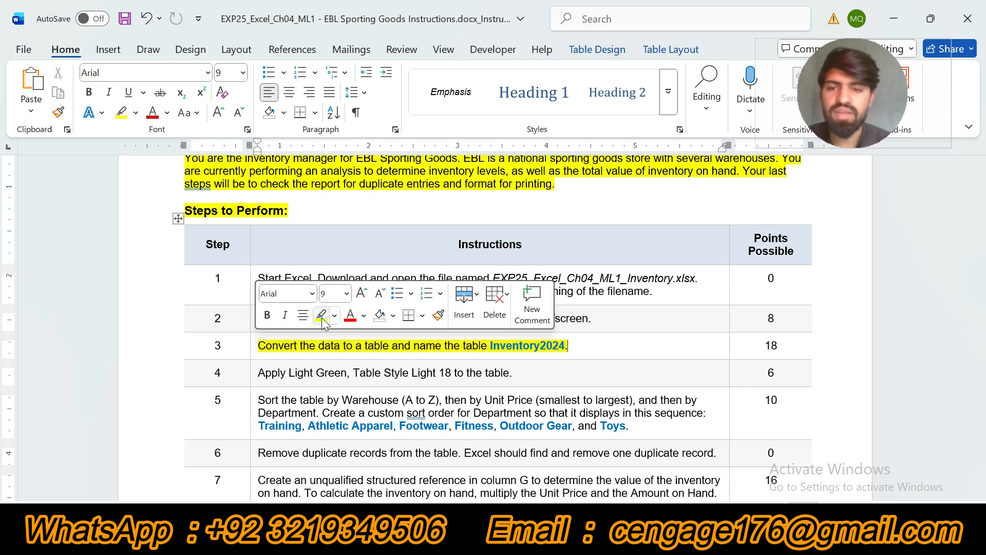
{"action": "scroll", "coordinate": [493, 329], "scroll_direction": "down", "scroll_amount": 3}
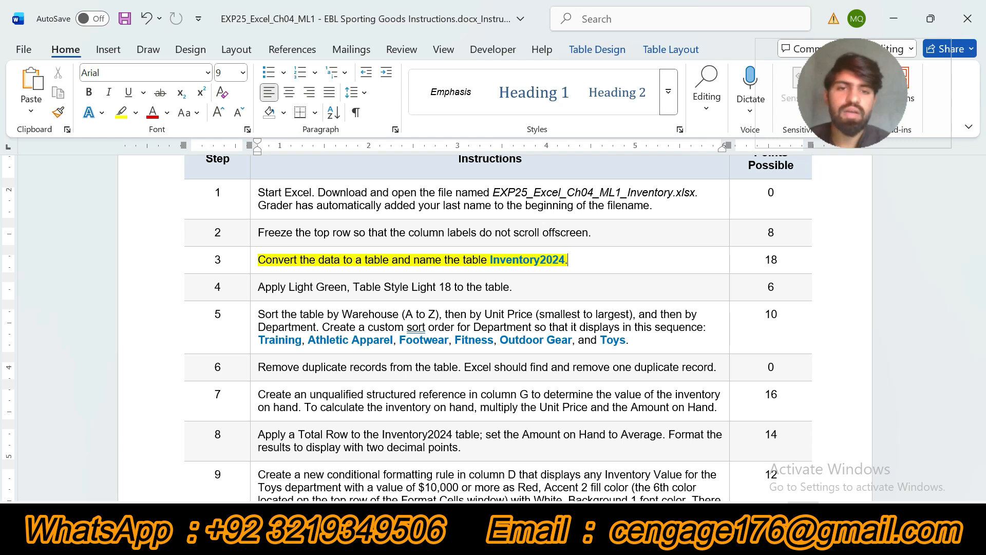
Step: Switch to the Excel workbook and convert the data range A1:G80 to a table with headers
{"action": "key", "text": "alt+Tab"}
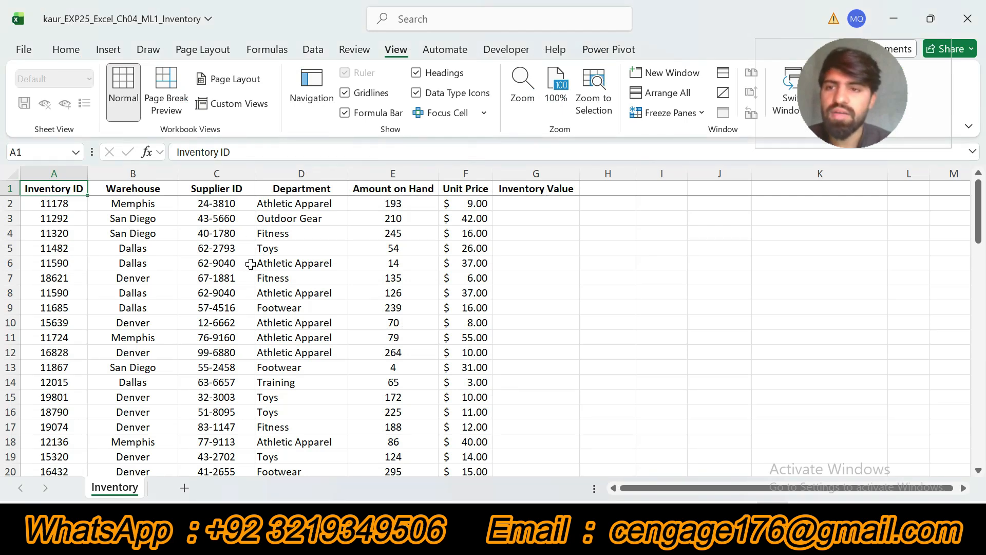
{"action": "left_click", "coordinate": [107, 49]}
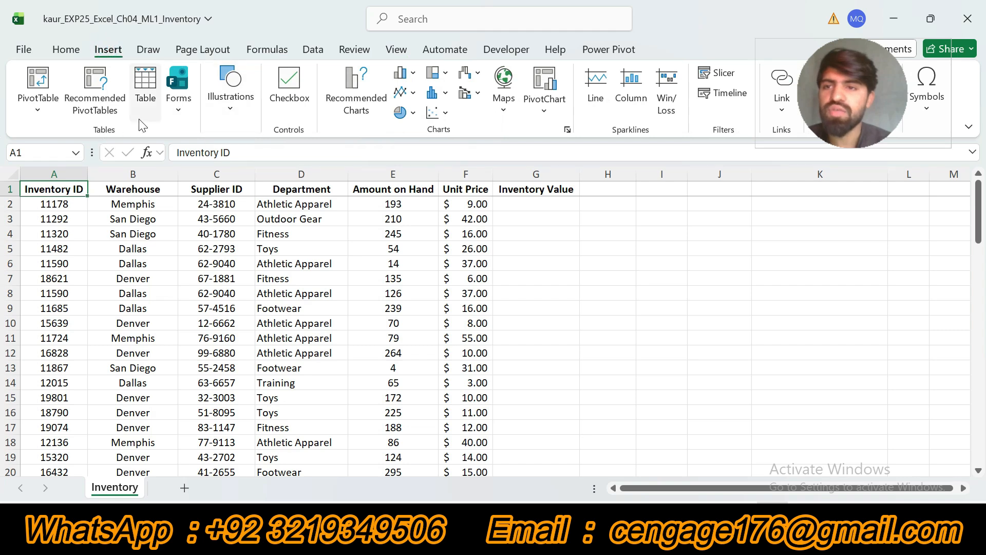
{"action": "left_click", "coordinate": [146, 92]}
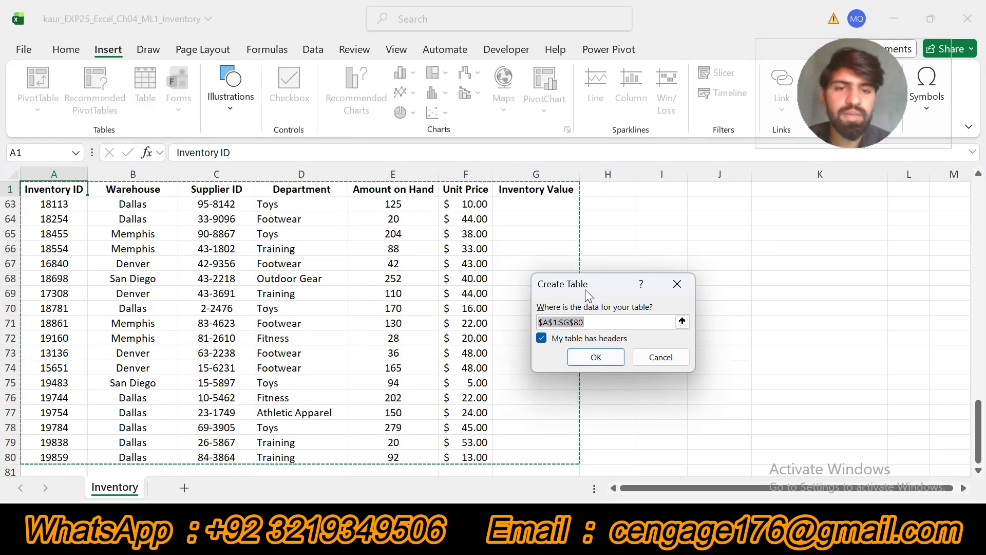
{"action": "left_click", "coordinate": [595, 358]}
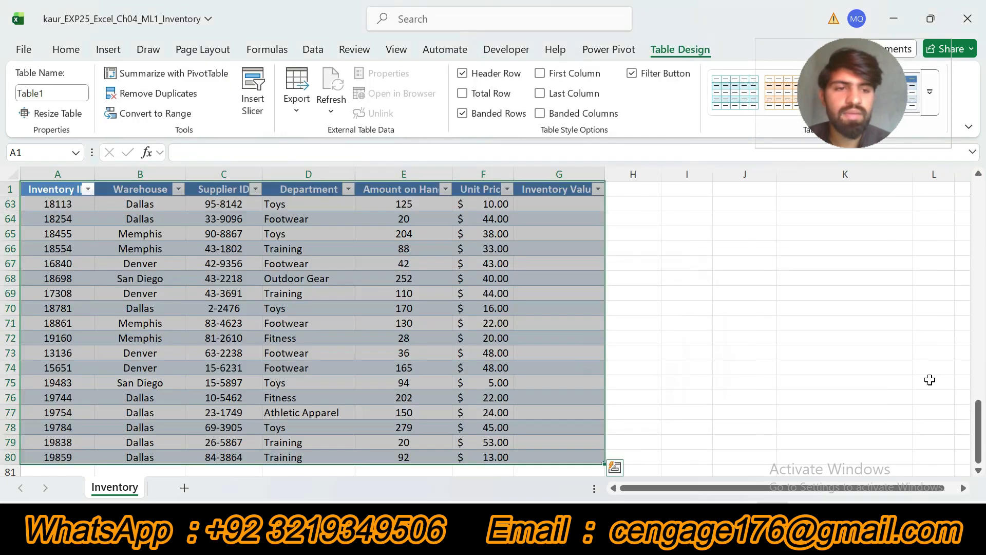
{"action": "left_click_drag", "start_coordinate": [982, 440], "coordinate": [980, 216]}
Step: Look up the required table name in the Word instructions and name the Excel table Inventory2024
{"action": "key", "text": "alt+Tab"}
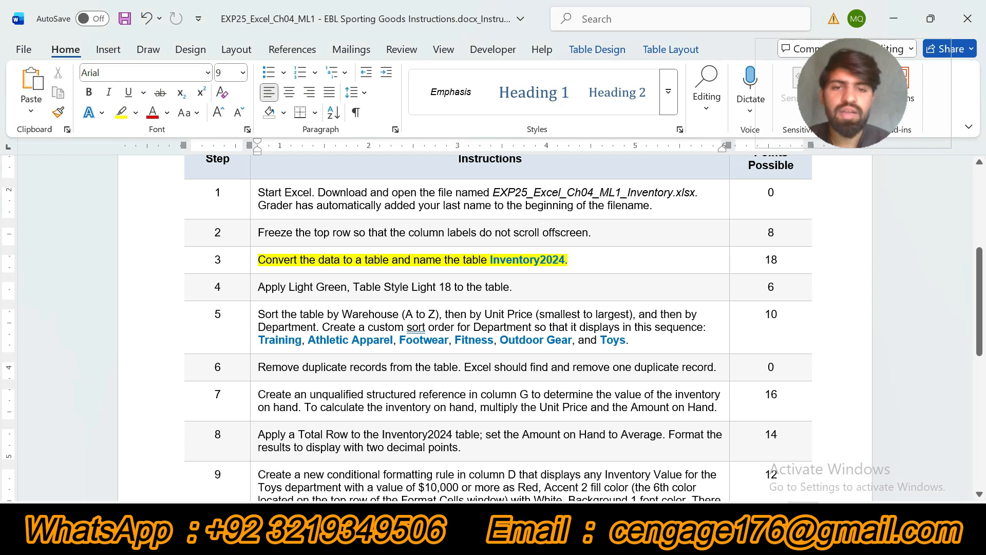
{"action": "left_click_drag", "start_coordinate": [490, 260], "coordinate": [565, 262]}
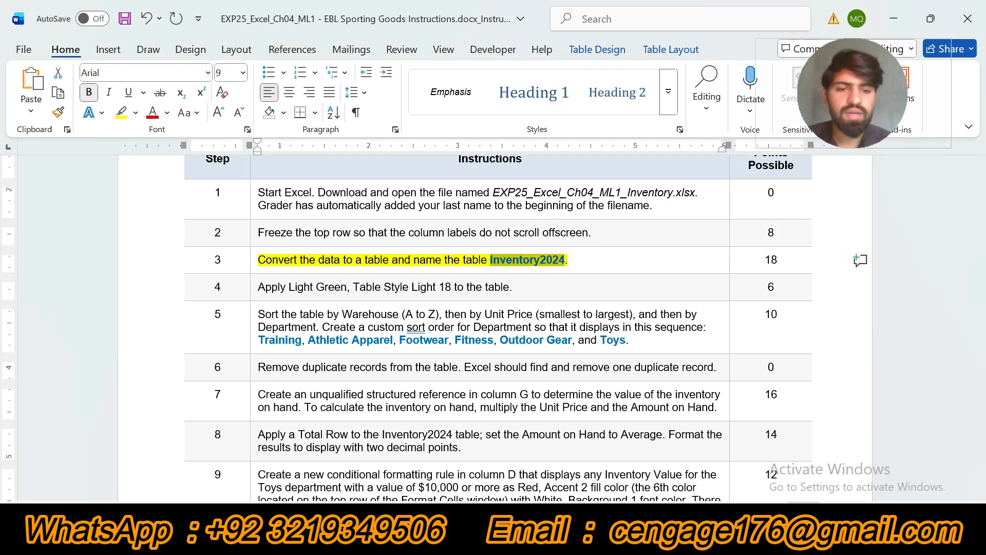
{"action": "key", "text": "alt+Tab"}
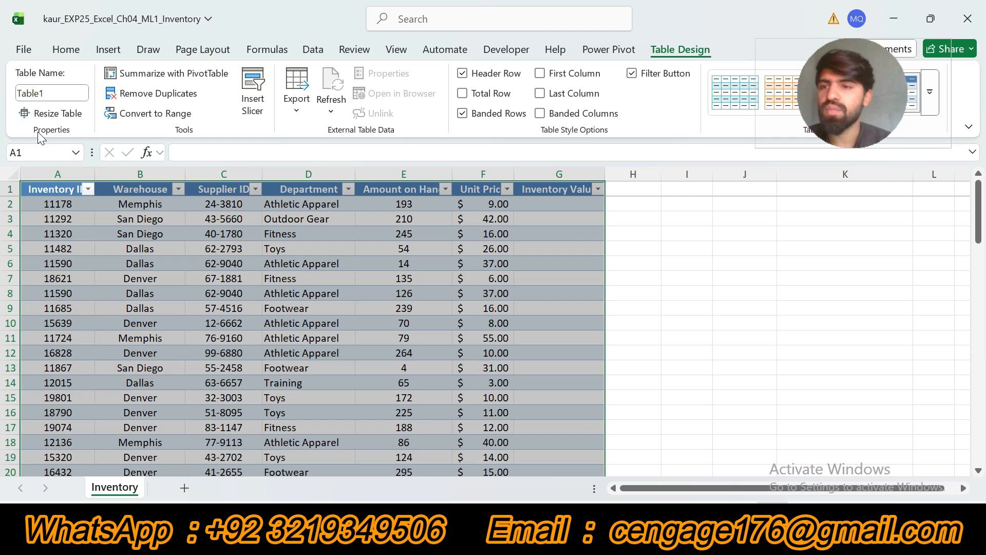
{"action": "left_click", "coordinate": [51, 93]}
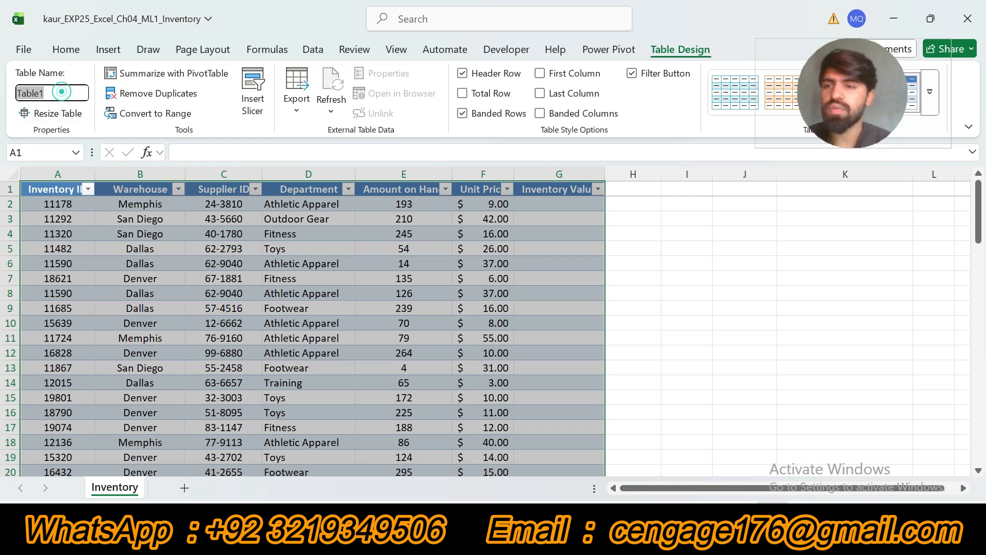
{"action": "type", "text": "Inventory2024"}
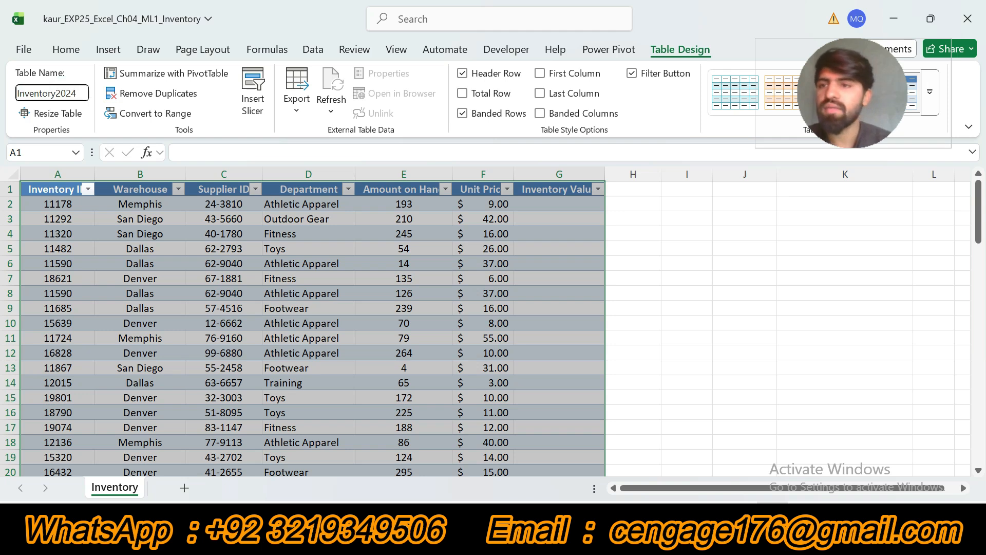
{"action": "key", "text": "Return"}
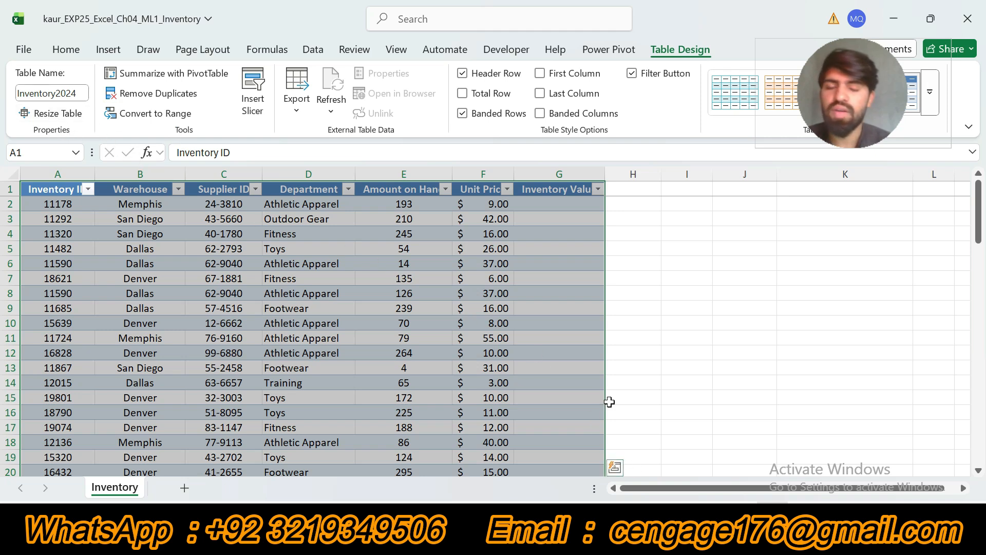
Step: Return to the Word instructions, clear the step 3 highlight and highlight the step 4 instruction in yellow
{"action": "left_click", "coordinate": [673, 542]}
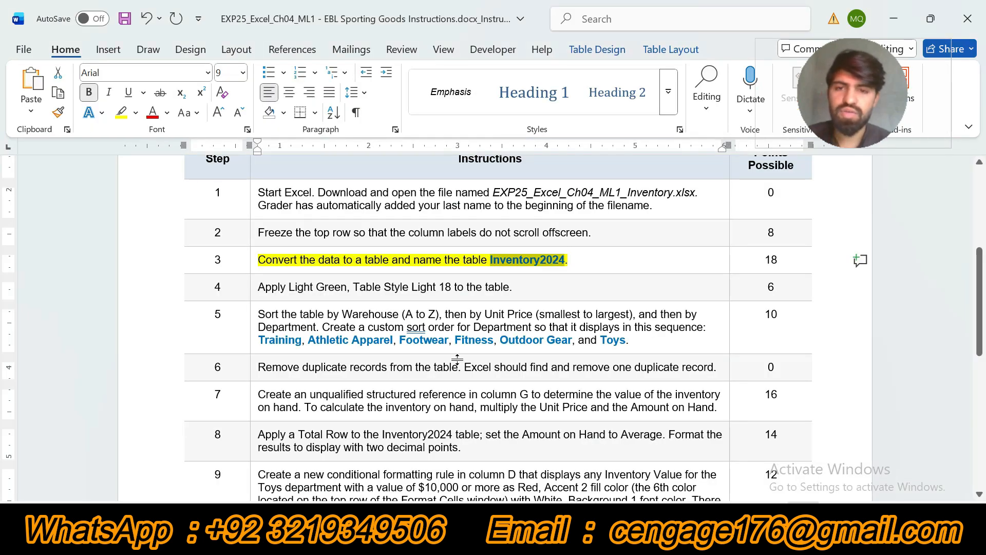
{"action": "left_click", "coordinate": [254, 286]}
{"action": "left_click", "coordinate": [319, 260]}
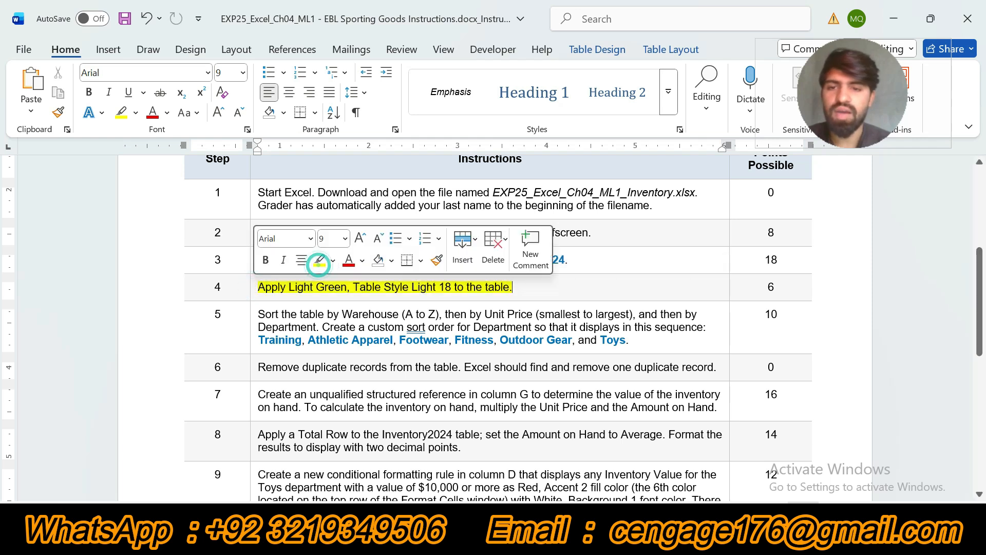
{"action": "scroll", "coordinate": [493, 329], "scroll_direction": "down", "scroll_amount": 1}
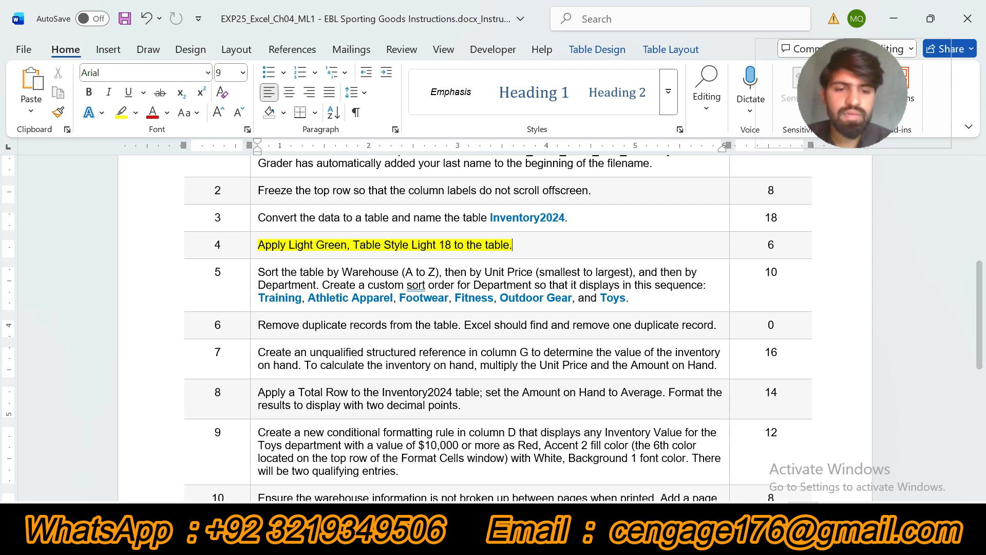
Step: Switch to the Excel workbook and apply the Light Green, Table Style Light 18 style to the inventory table
{"action": "mouse_move", "coordinate": [706, 542]}
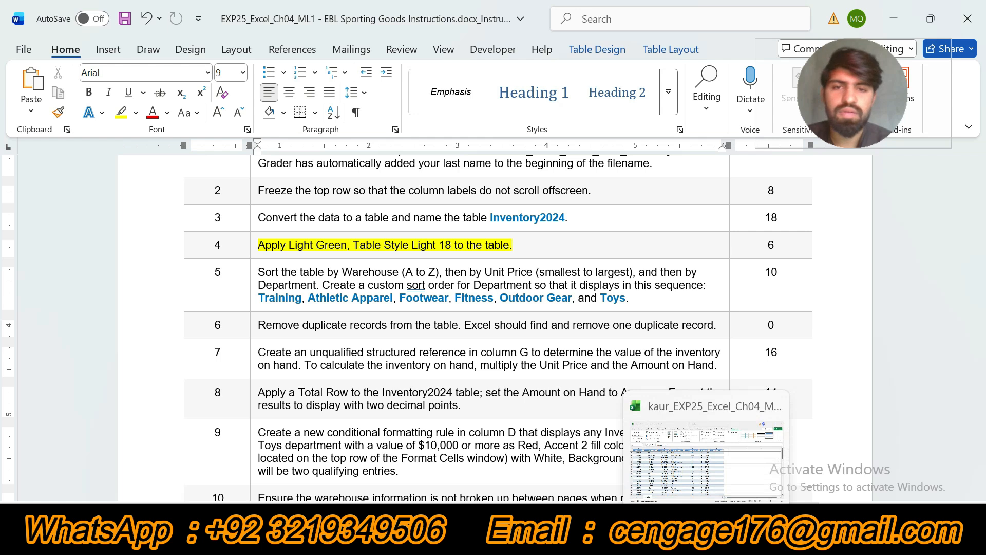
{"action": "left_click", "coordinate": [707, 542]}
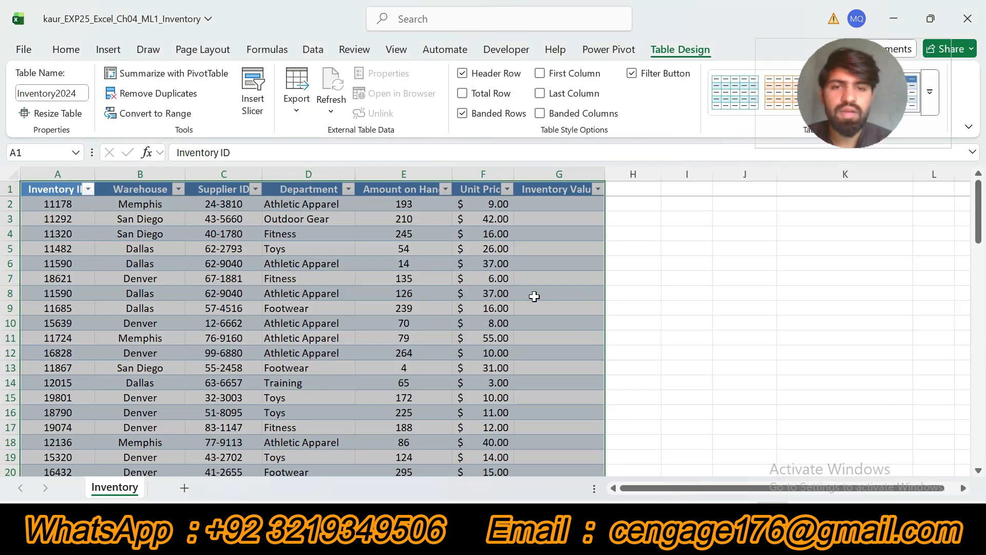
{"action": "mouse_move", "coordinate": [844, 107]}
{"action": "left_mouse_down"}
{"action": "mouse_move", "coordinate": [578, 112]}
{"action": "mouse_move", "coordinate": [486, 100]}
{"action": "left_mouse_up"}
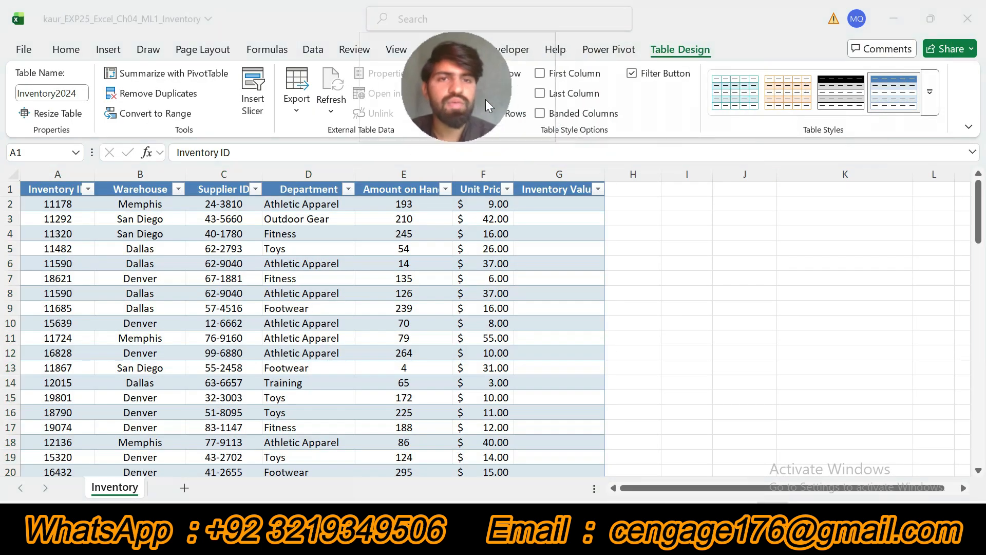
{"action": "left_click", "coordinate": [675, 62]}
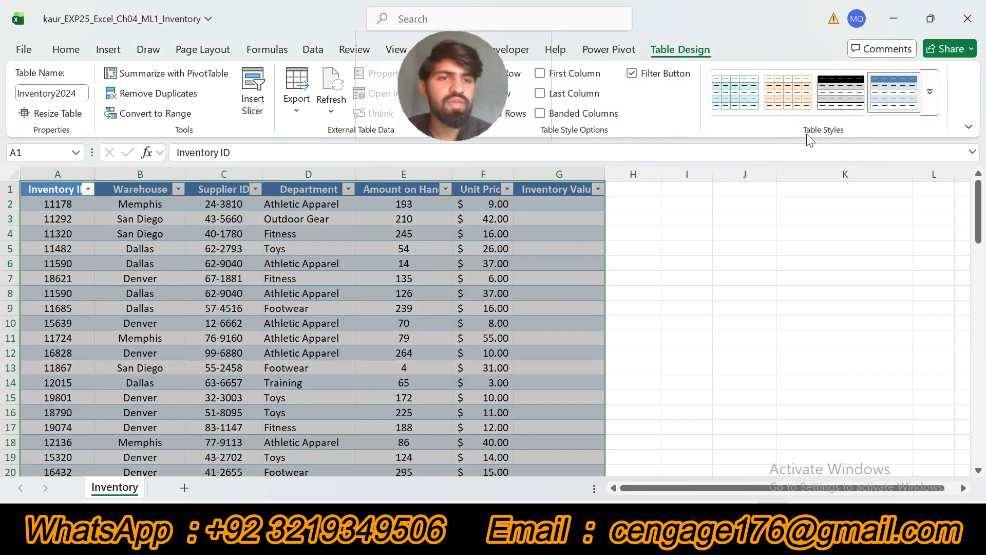
{"action": "left_click", "coordinate": [930, 110]}
{"action": "mouse_move", "coordinate": [979, 204]}
{"action": "left_mouse_down"}
{"action": "mouse_move", "coordinate": [979, 213]}
{"action": "mouse_move", "coordinate": [979, 203]}
{"action": "left_mouse_up"}
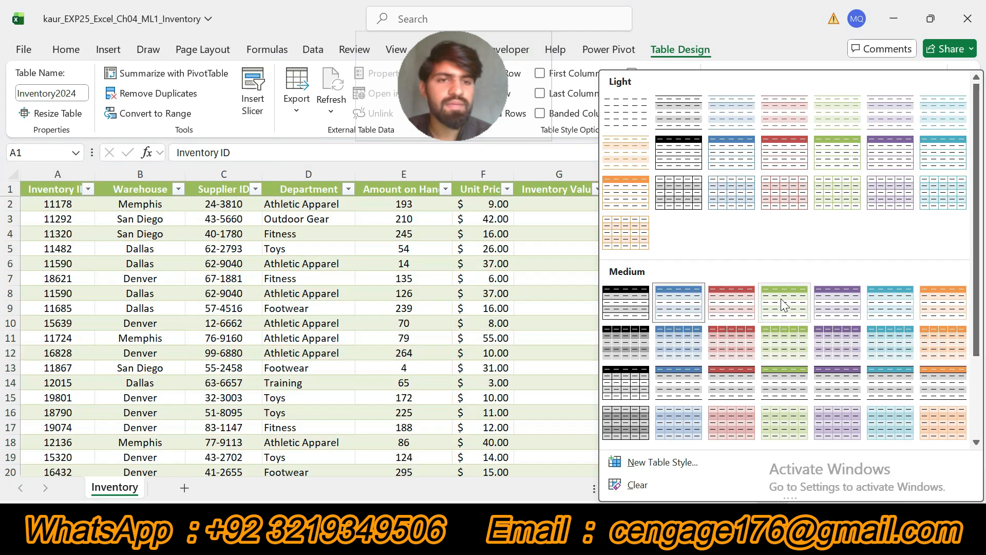
{"action": "left_click", "coordinate": [834, 195]}
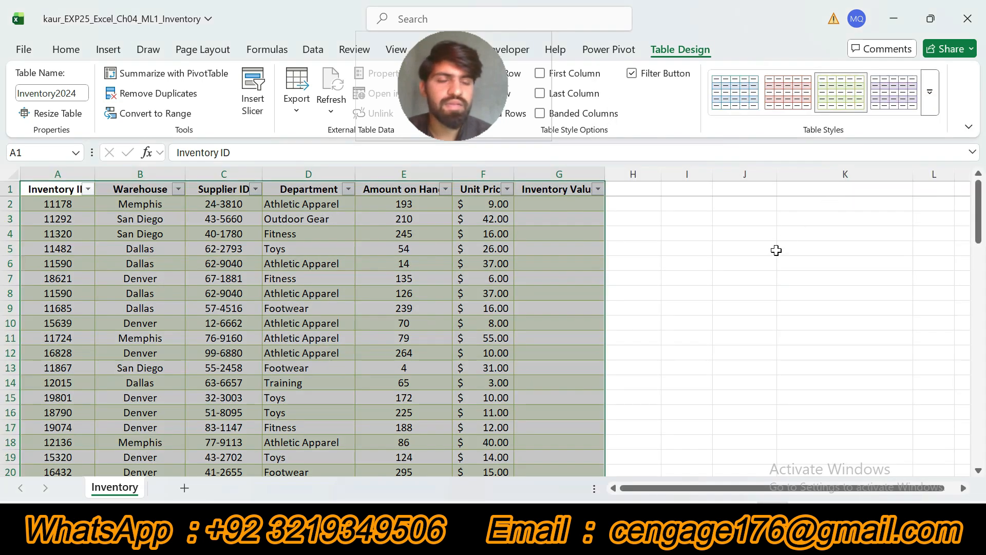
Step: Return to the Word instructions, undo the step 4 highlight and highlight the step 5 instruction in yellow
{"action": "left_click", "coordinate": [673, 540]}
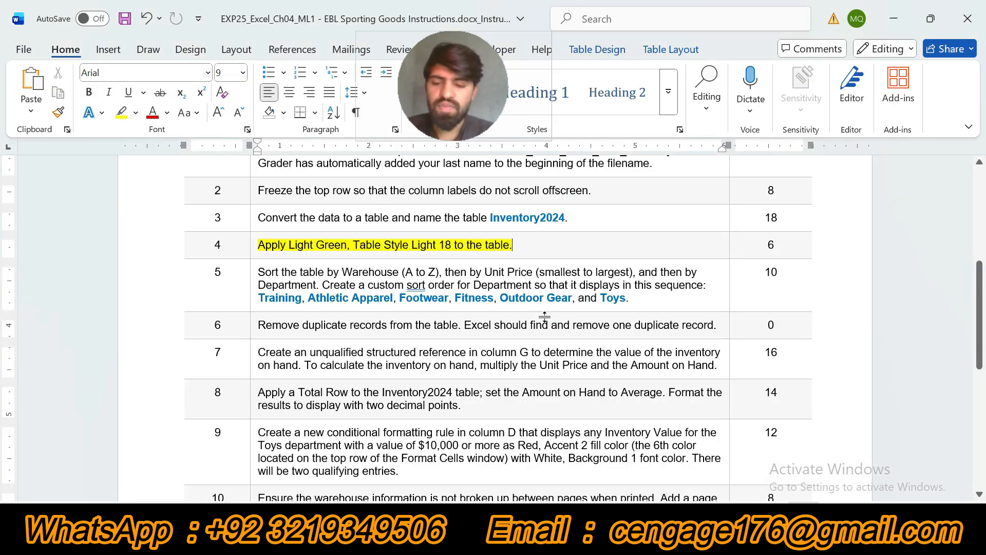
{"action": "key", "text": "ctrl+z"}
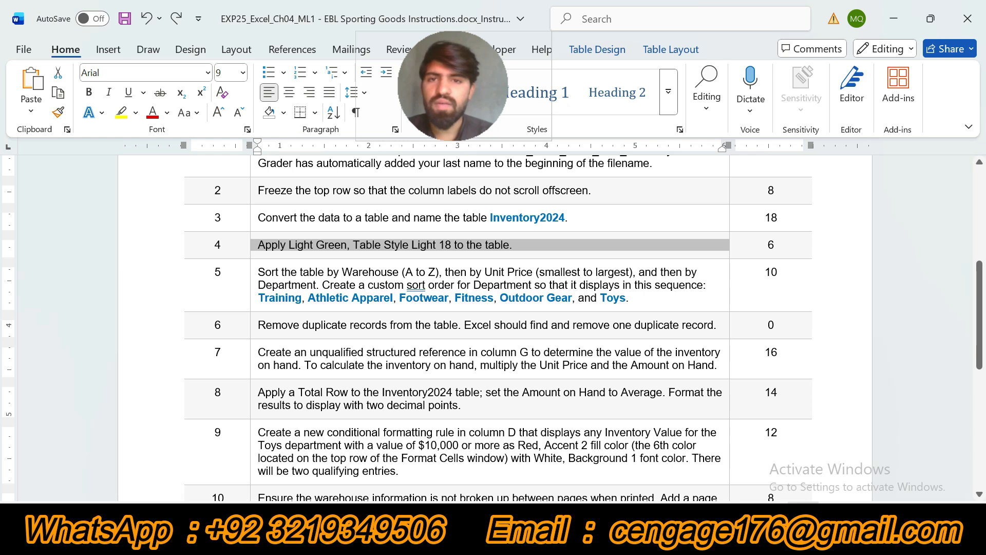
{"action": "left_click", "coordinate": [251, 285]}
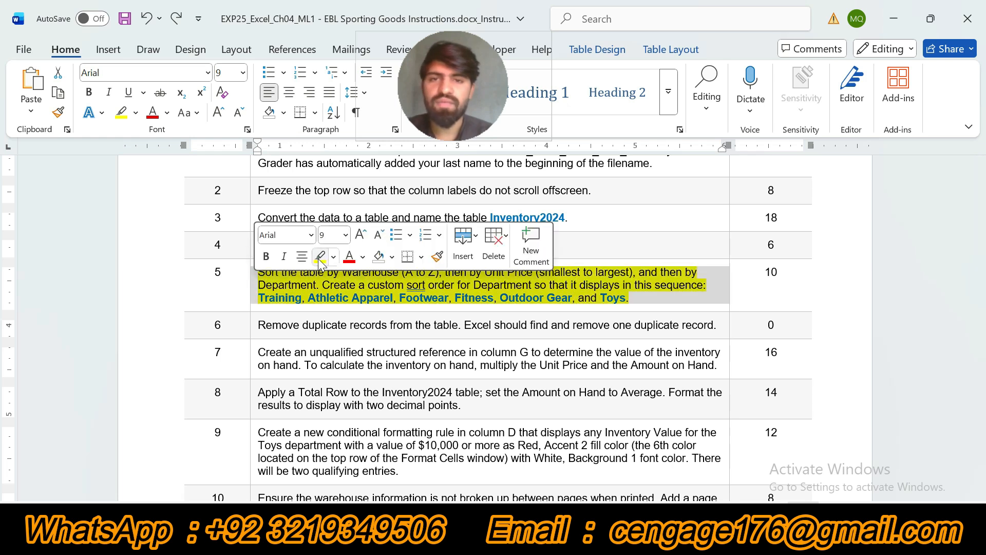
{"action": "left_click", "coordinate": [318, 258]}
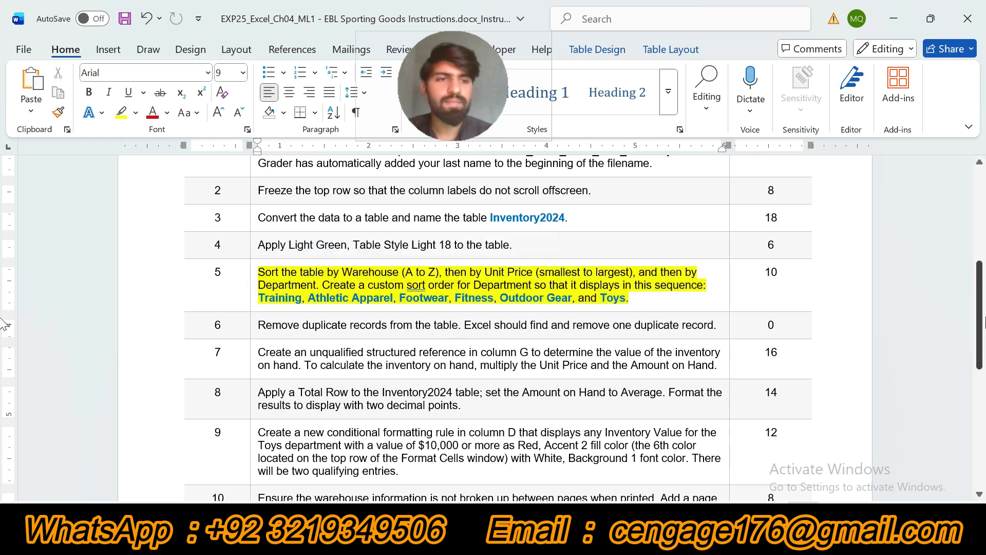
{"action": "scroll", "coordinate": [493, 329], "scroll_direction": "down", "scroll_amount": 1}
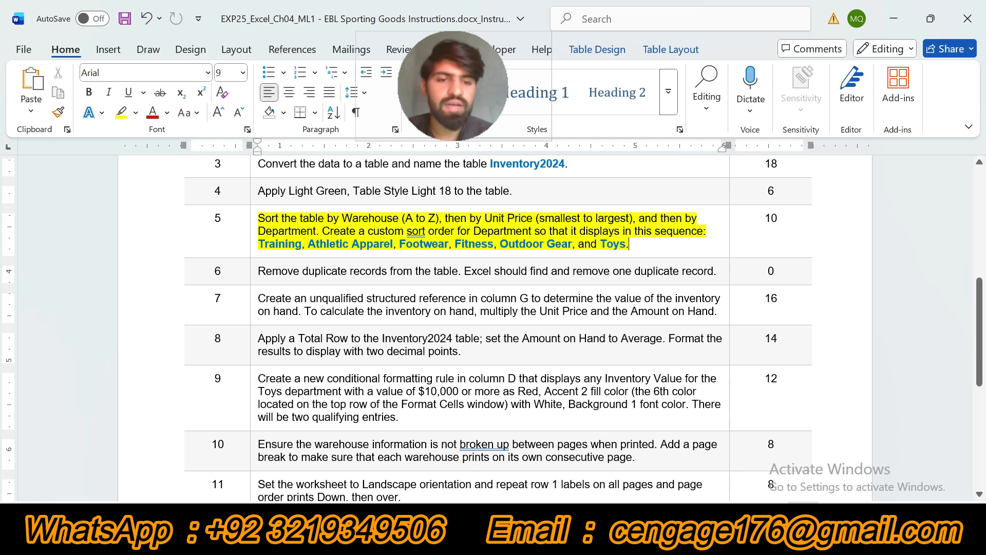
Step: Switch to the Excel workbook and start a custom sort of the table by Warehouse, A to Z
{"action": "left_click", "coordinate": [707, 542]}
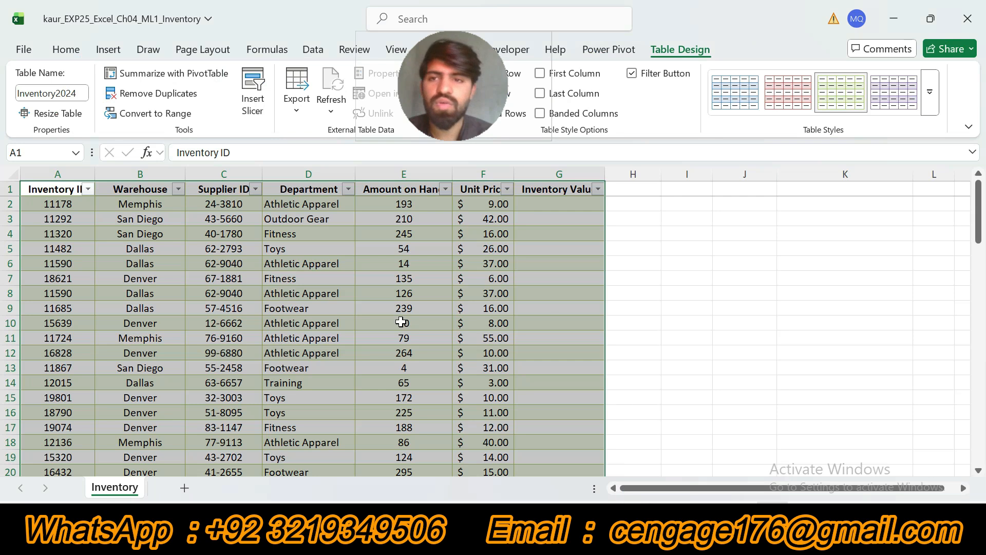
{"action": "left_click", "coordinate": [350, 294]}
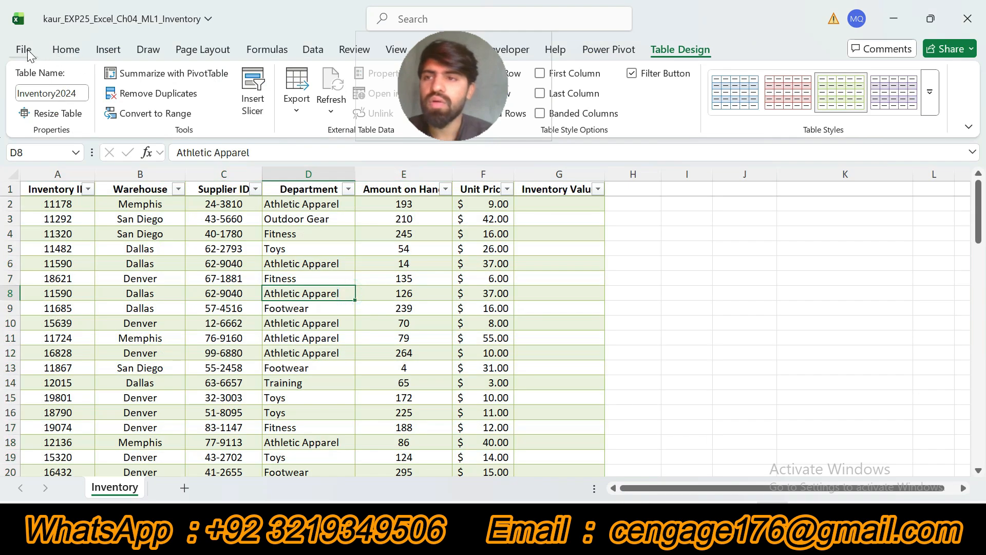
{"action": "left_click", "coordinate": [66, 49]}
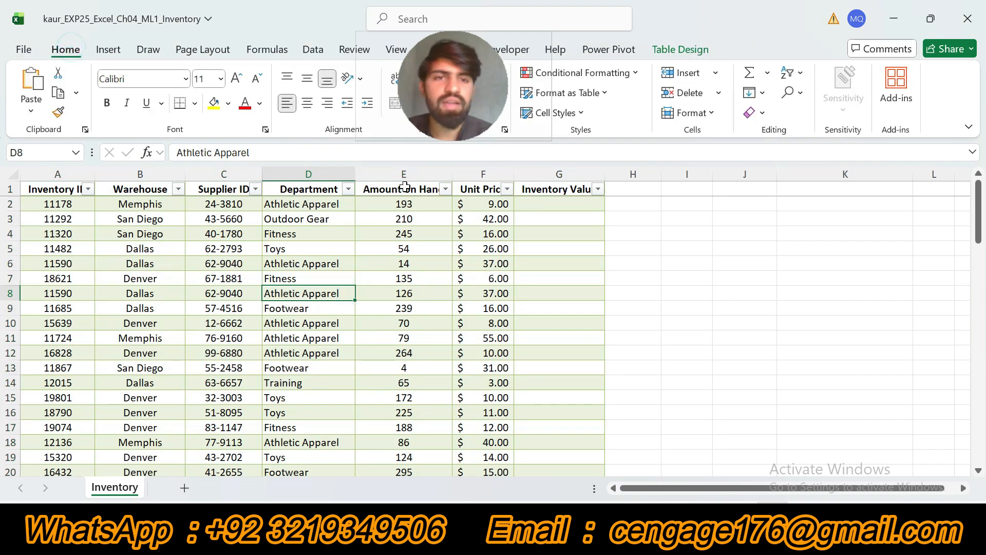
{"action": "left_click", "coordinate": [803, 74]}
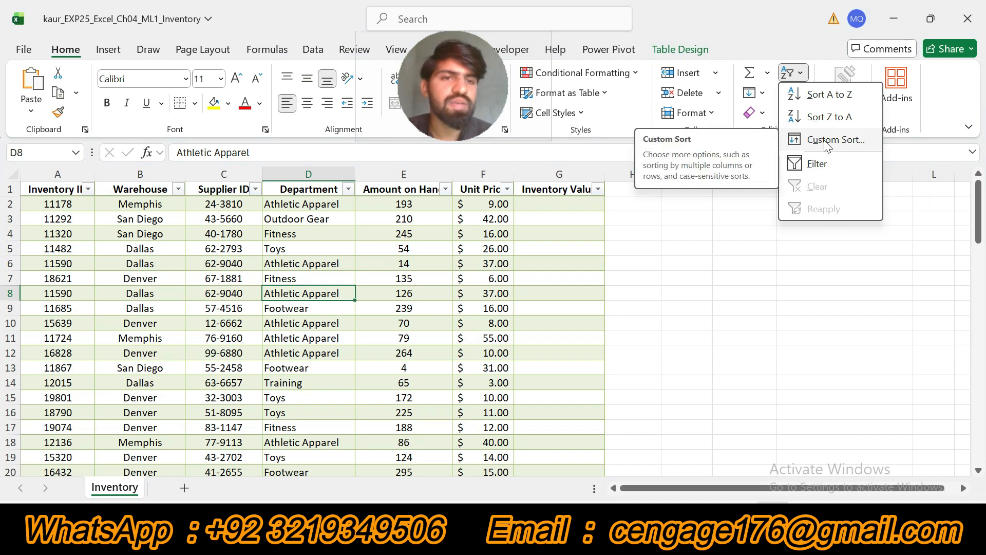
{"action": "left_click", "coordinate": [827, 144]}
{"action": "left_click", "coordinate": [803, 523]}
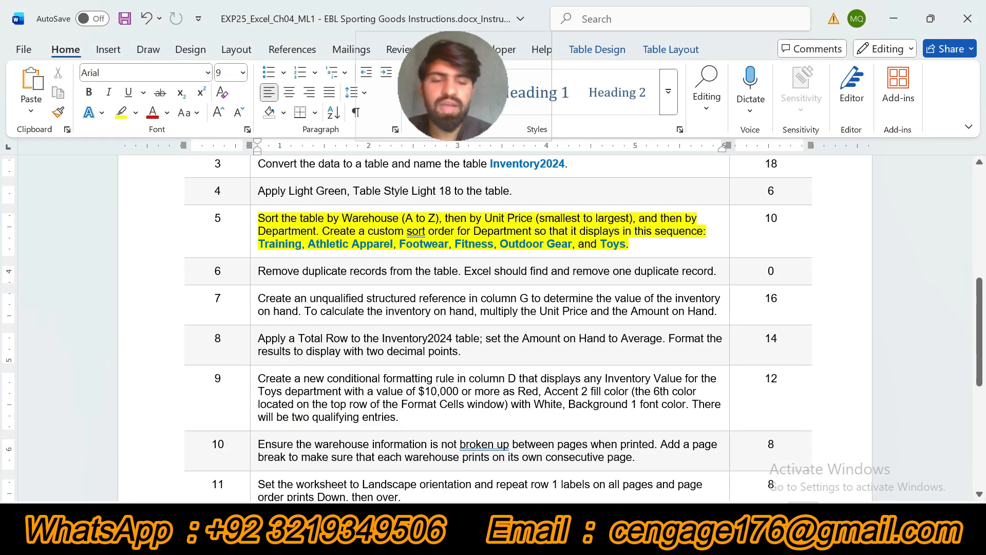
{"action": "left_click", "coordinate": [773, 523]}
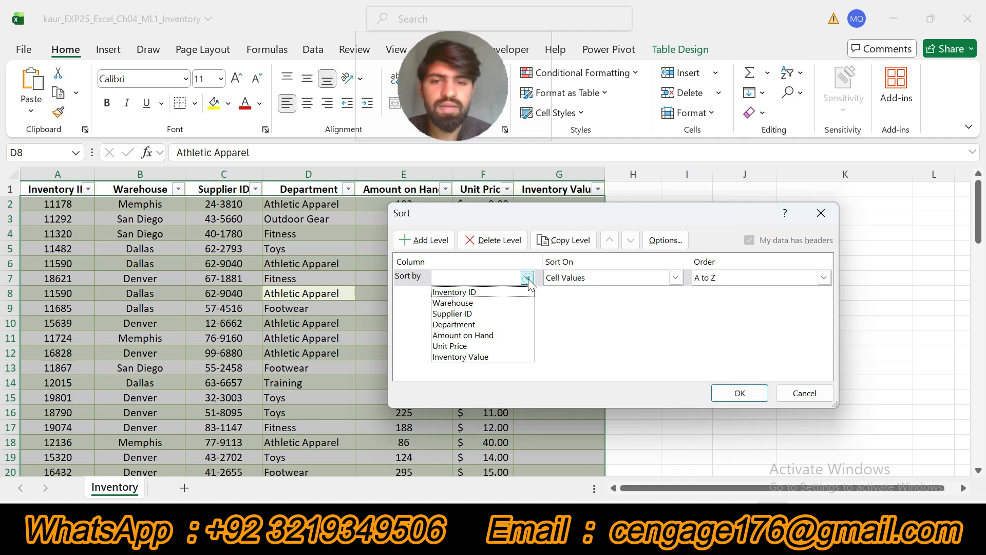
{"action": "left_click", "coordinate": [474, 302]}
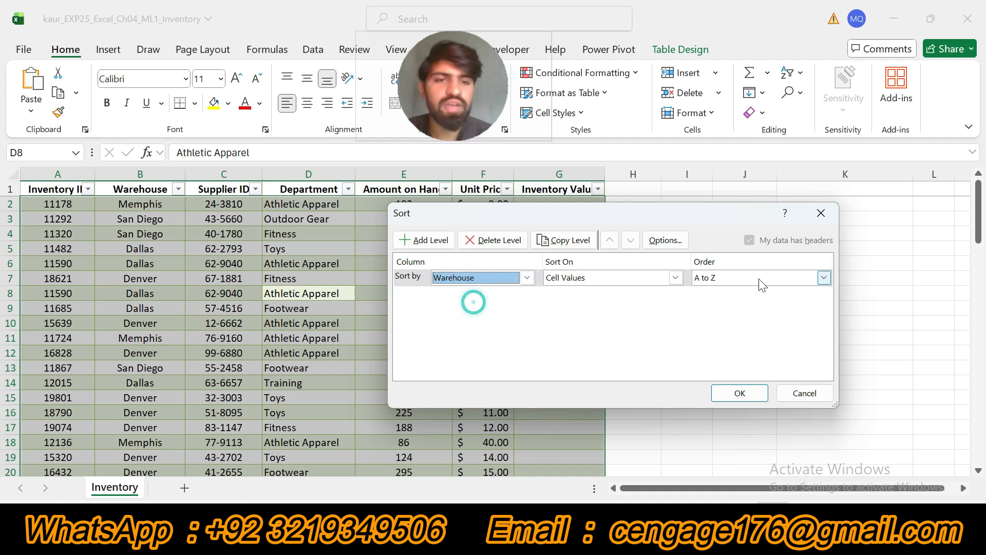
Step: Check the sort order in the Word instructions and add a second sort level by Unit Price, Smallest to Largest
{"action": "key", "text": "alt+Tab"}
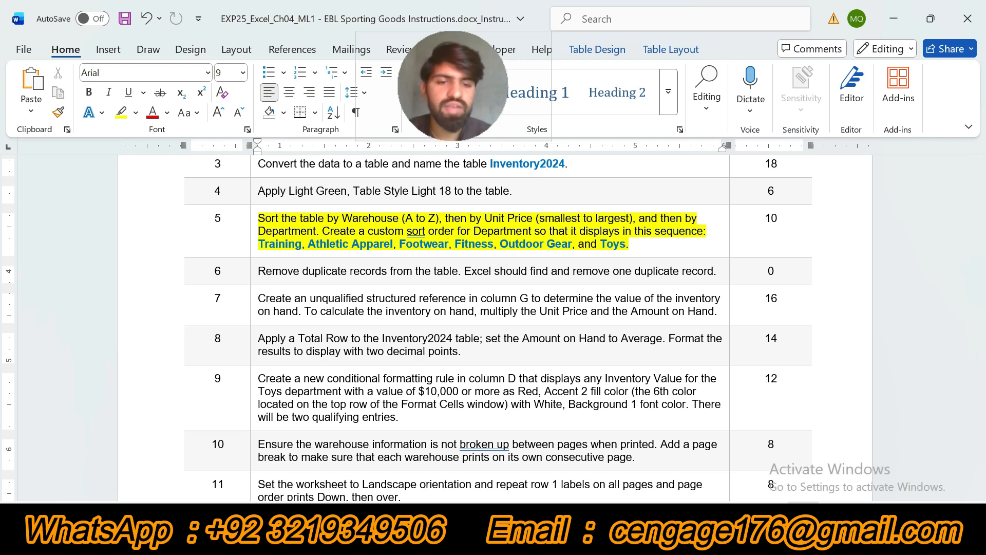
{"action": "left_click", "coordinate": [706, 542]}
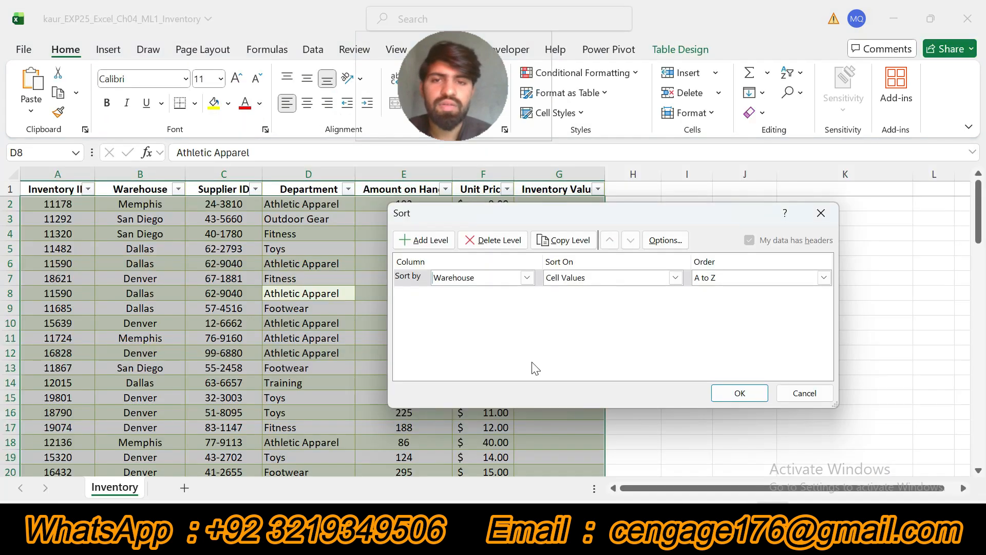
{"action": "left_click", "coordinate": [434, 242]}
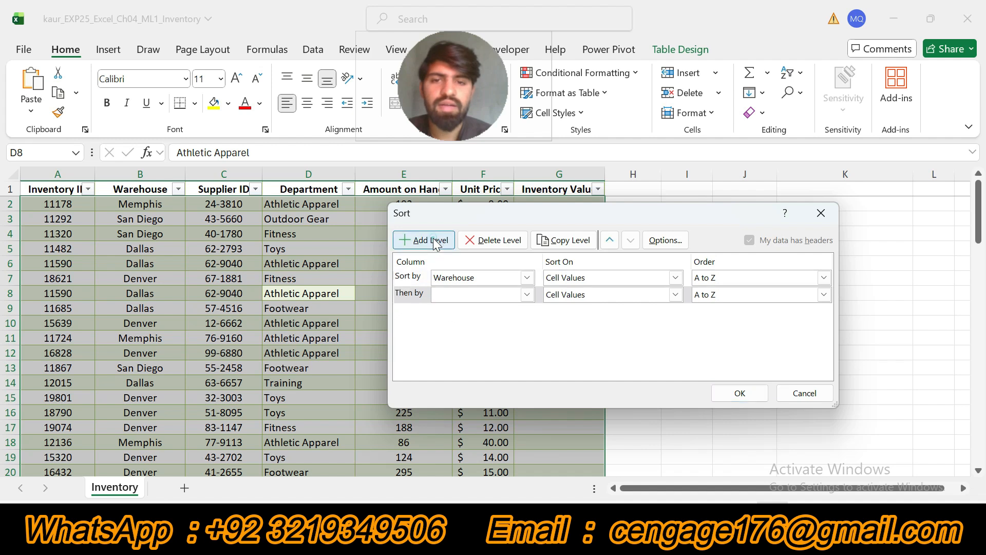
{"action": "left_click", "coordinate": [527, 295]}
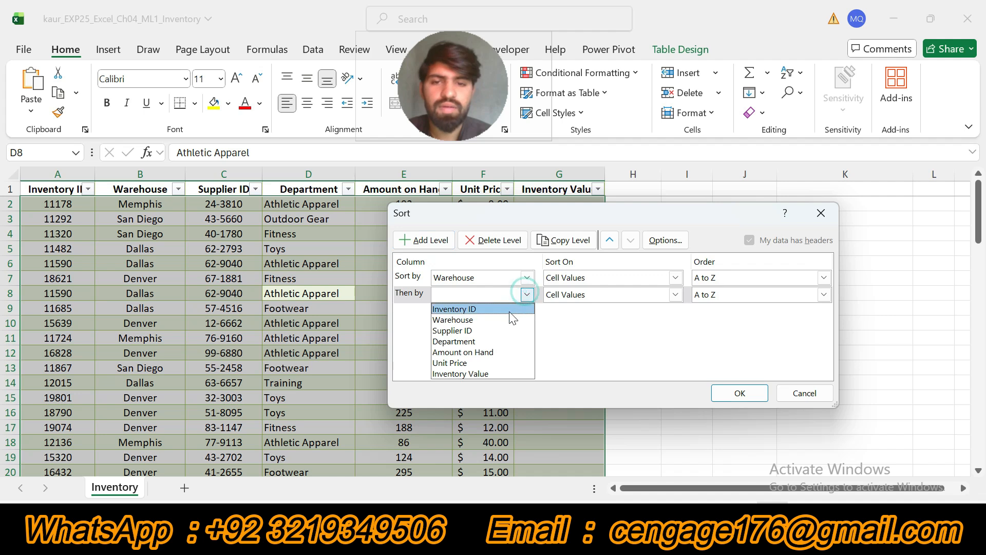
{"action": "left_click", "coordinate": [460, 362]}
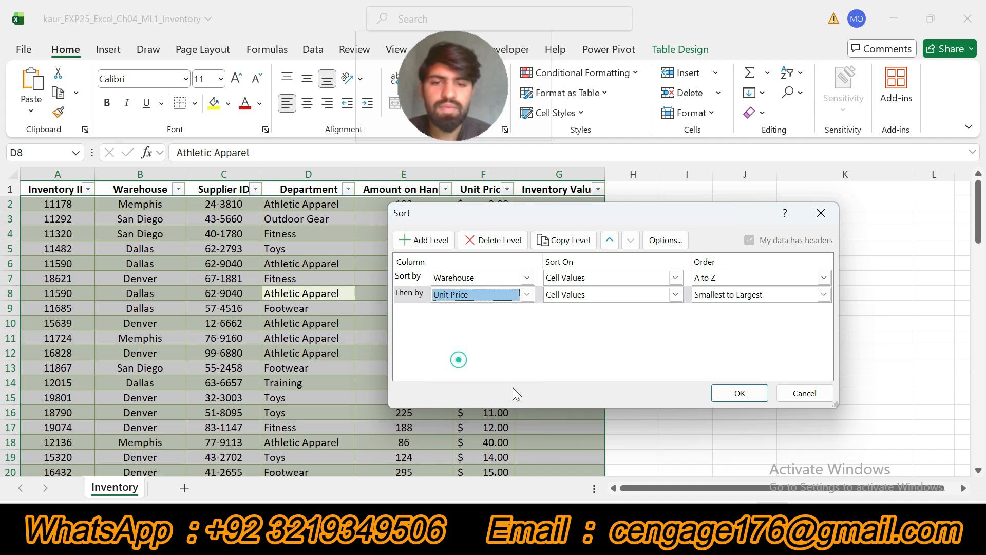
Step: Check the Word instructions again and add a third sort level by Department
{"action": "left_click", "coordinate": [673, 542]}
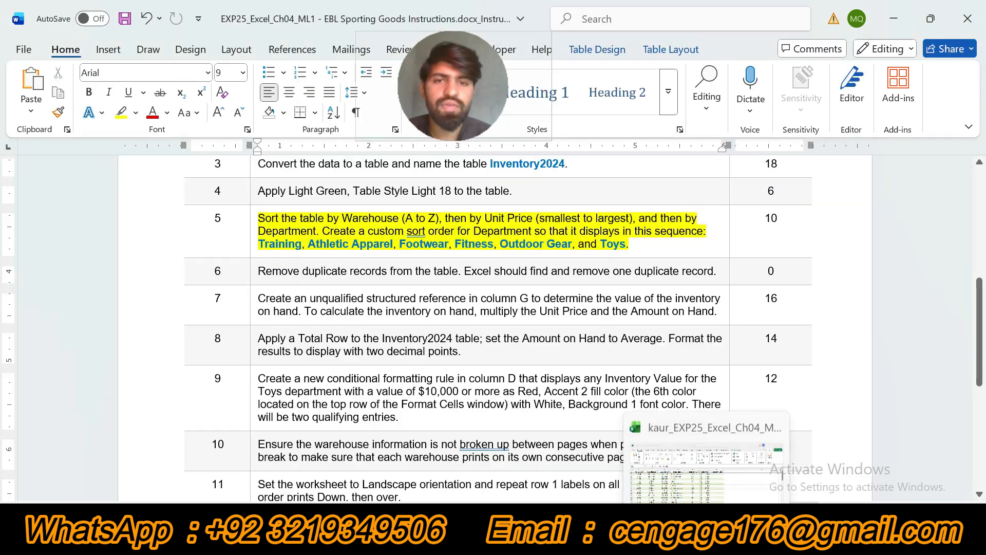
{"action": "left_click", "coordinate": [774, 446]}
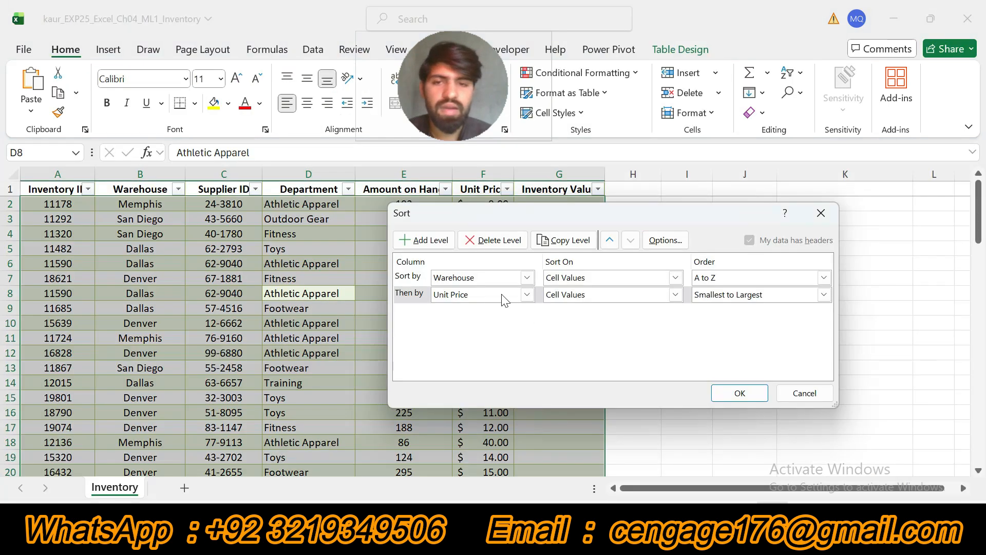
{"action": "left_click", "coordinate": [427, 240]}
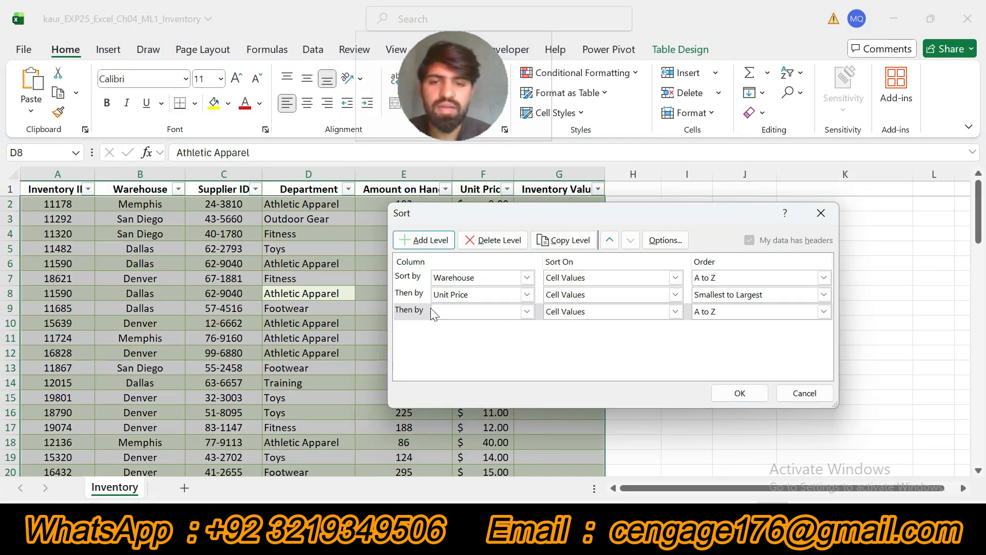
{"action": "left_click", "coordinate": [528, 312]}
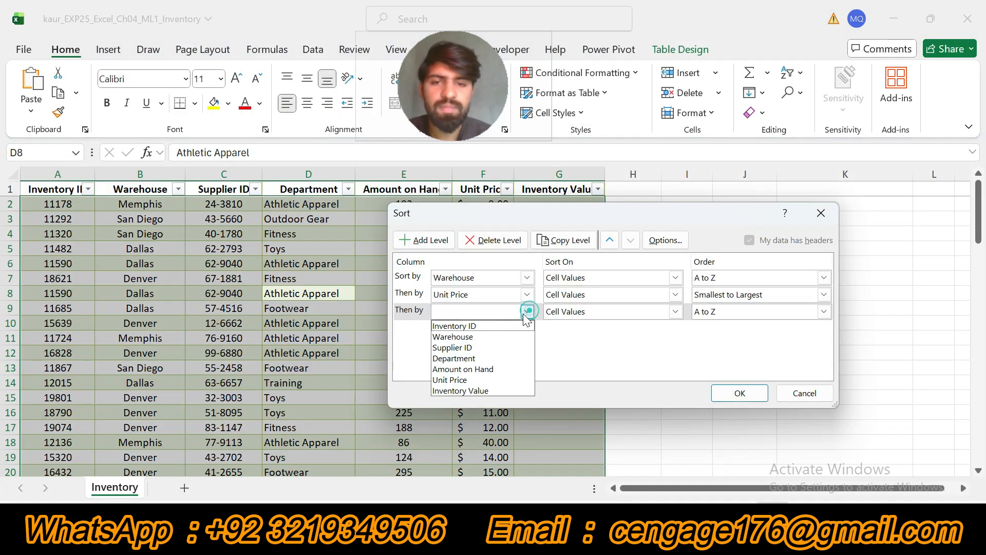
{"action": "left_click", "coordinate": [457, 359]}
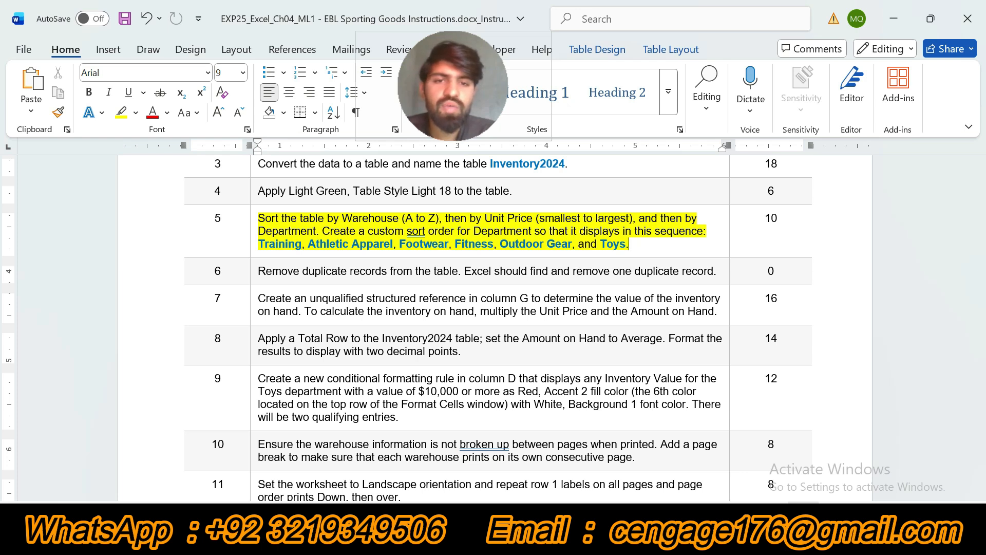
Step: Copy the department sequence from the Word instructions and enter Training, Athletic Apparel, Footwear, Fitness, Outdoor Gear as a custom list for the Department sort order
{"action": "left_click_drag", "start_coordinate": [258, 244], "coordinate": [572, 244]}
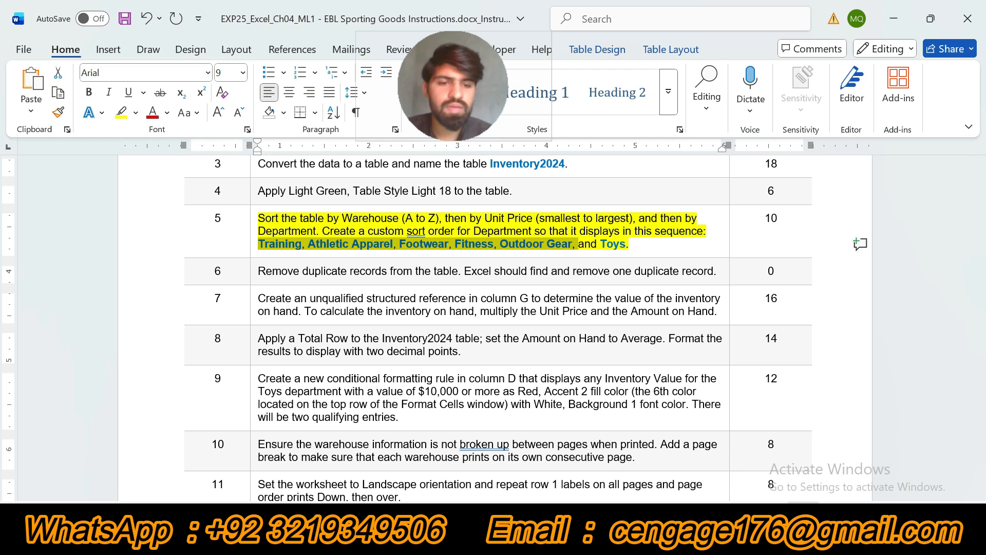
{"action": "key", "text": "alt+Tab"}
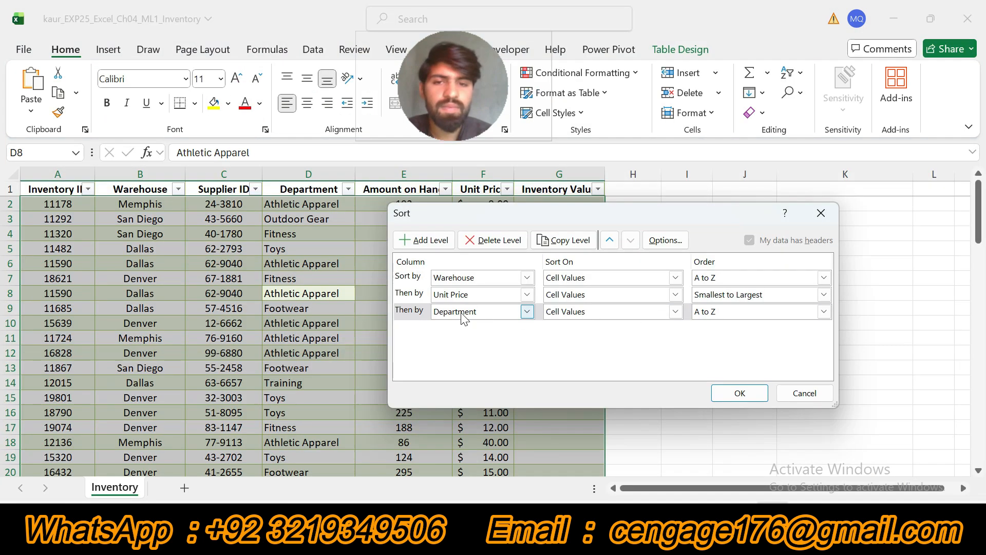
{"action": "left_click", "coordinate": [824, 312]}
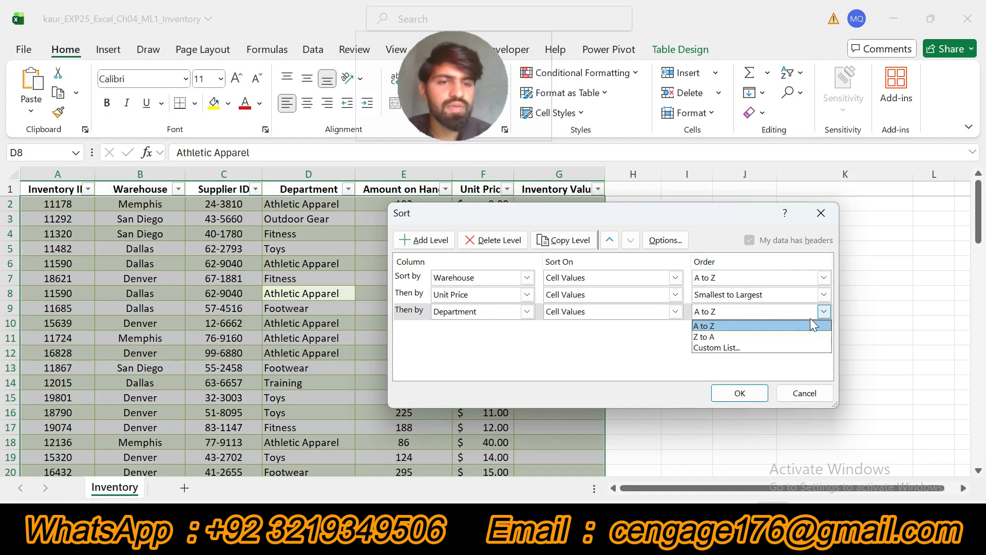
{"action": "left_click", "coordinate": [739, 347]}
{"action": "left_click", "coordinate": [589, 258]}
{"action": "type", "text": "Training, Athletic Apparel, Footwear, Fitness, Outdoor Gear,"}
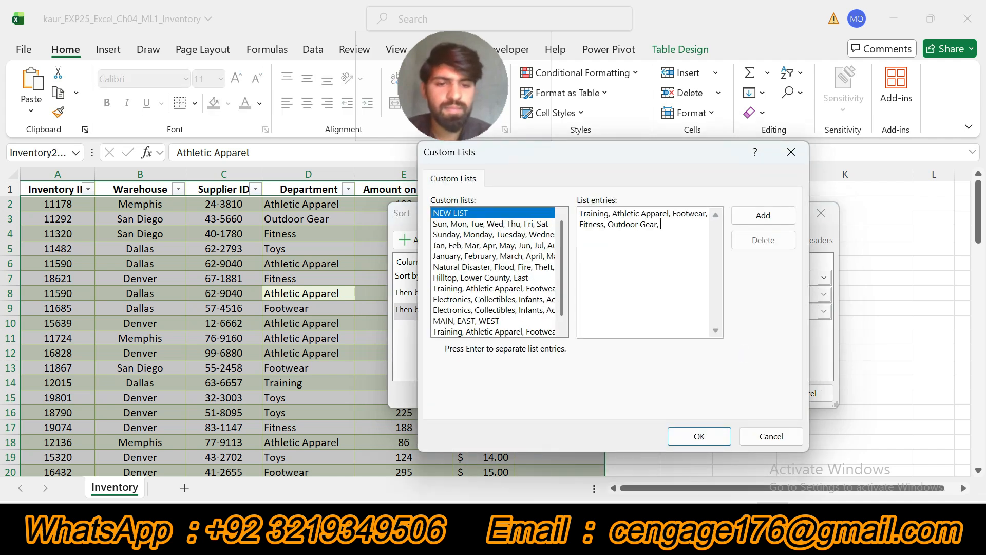
Step: Copy Toys from the Word instructions as the last custom list entry and add the completed list
{"action": "key", "text": "alt+Tab"}
{"action": "left_click_drag", "start_coordinate": [600, 245], "coordinate": [628, 250]}
{"action": "key", "text": "alt+Tab"}
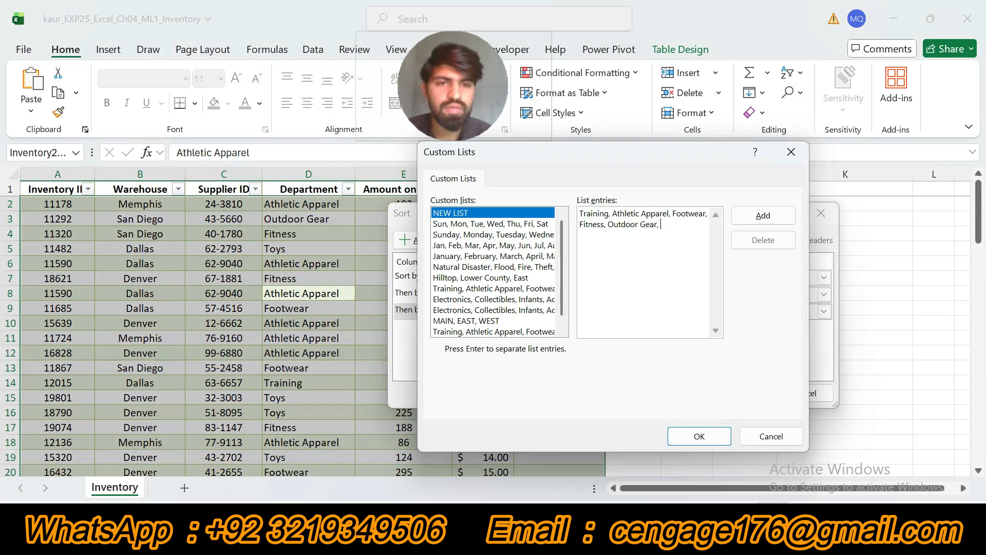
{"action": "left_click", "coordinate": [763, 215]}
Step: Choose the custom list from Training to Toys as the Department sort order and apply the three-level sort to the table
{"action": "left_click_drag", "start_coordinate": [567, 282], "coordinate": [567, 326]}
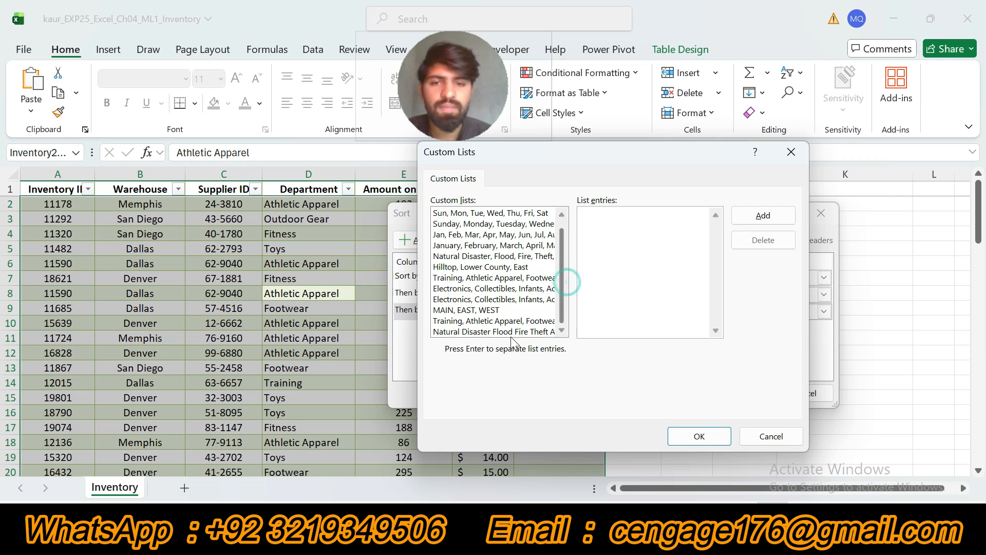
{"action": "left_click", "coordinate": [481, 322]}
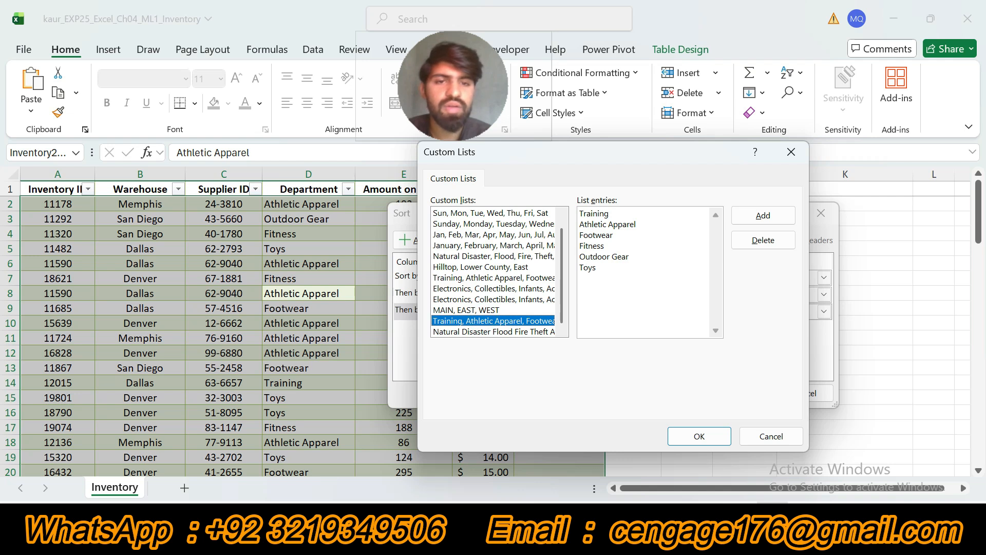
{"action": "left_click", "coordinate": [699, 435]}
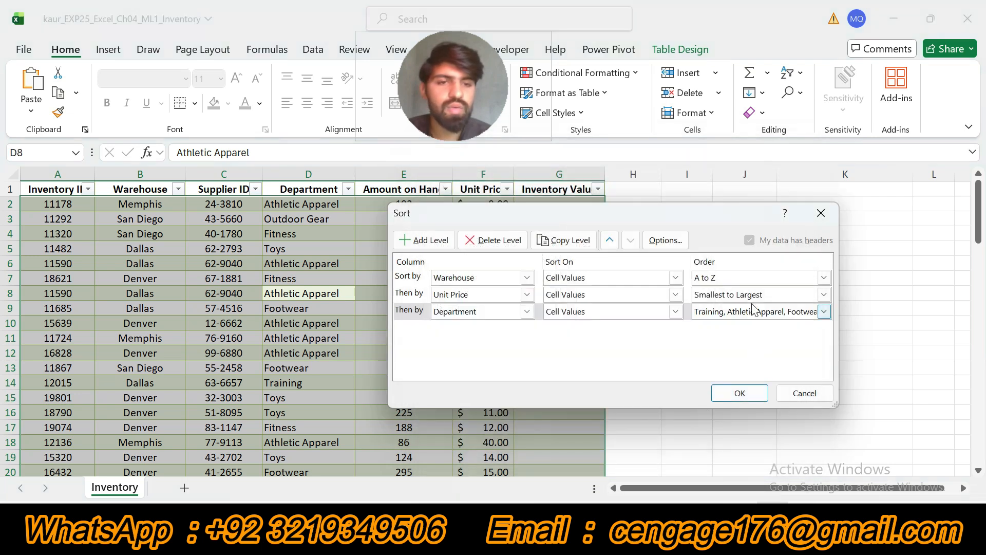
{"action": "left_click", "coordinate": [740, 394]}
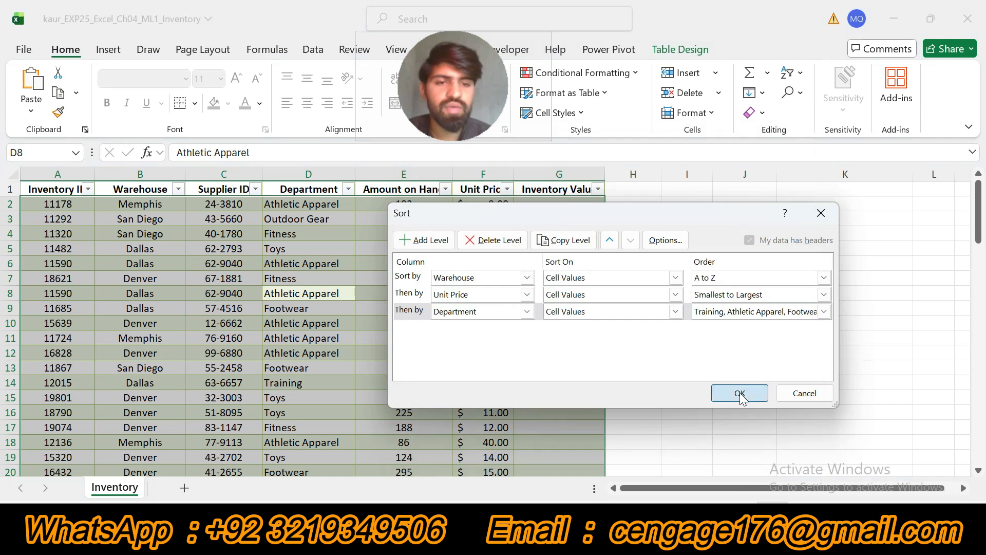
Step: Return to the Word instructions, undo the step 5 highlight and highlight the step 6 instruction in yellow
{"action": "key", "text": "alt+Tab"}
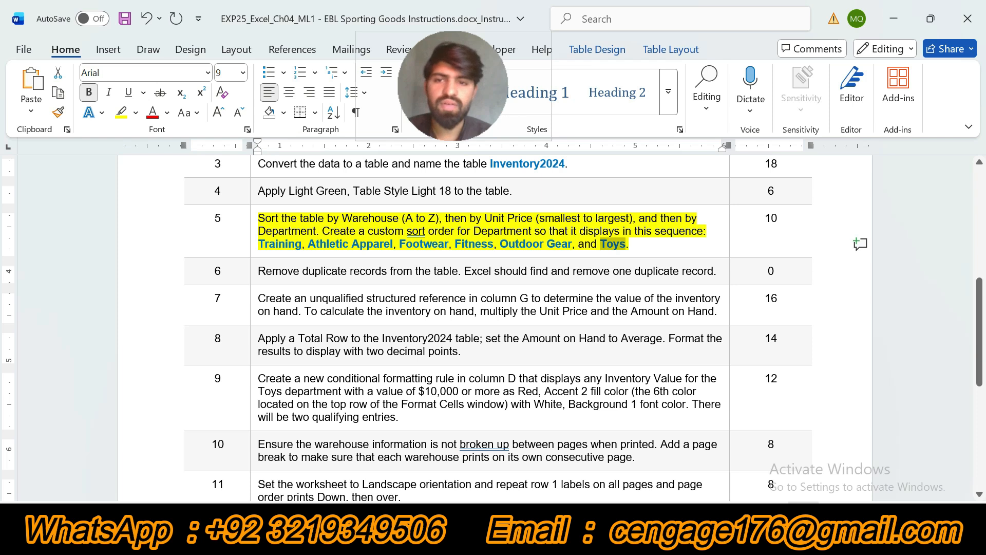
{"action": "key", "text": "ctrl+z"}
{"action": "left_click", "coordinate": [253, 275]}
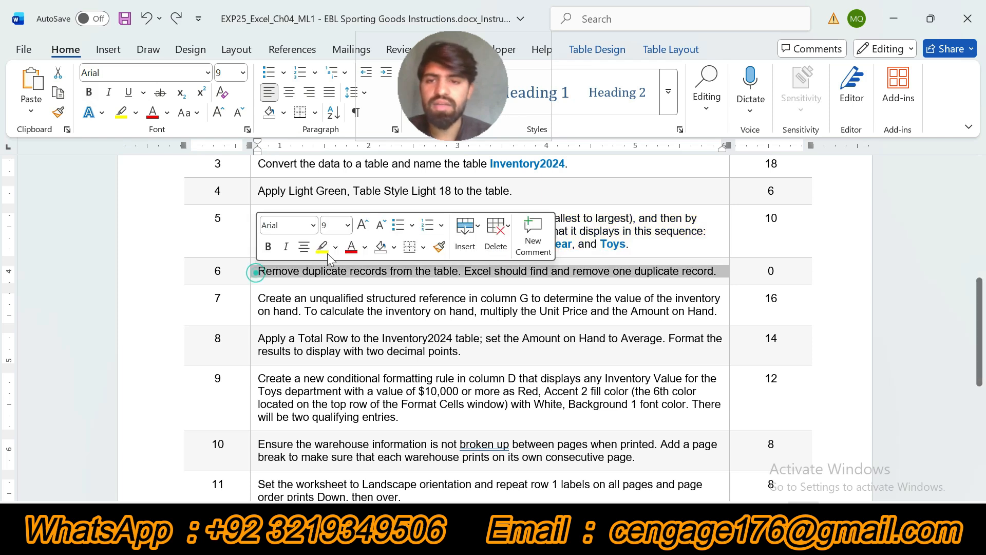
{"action": "left_click", "coordinate": [325, 248]}
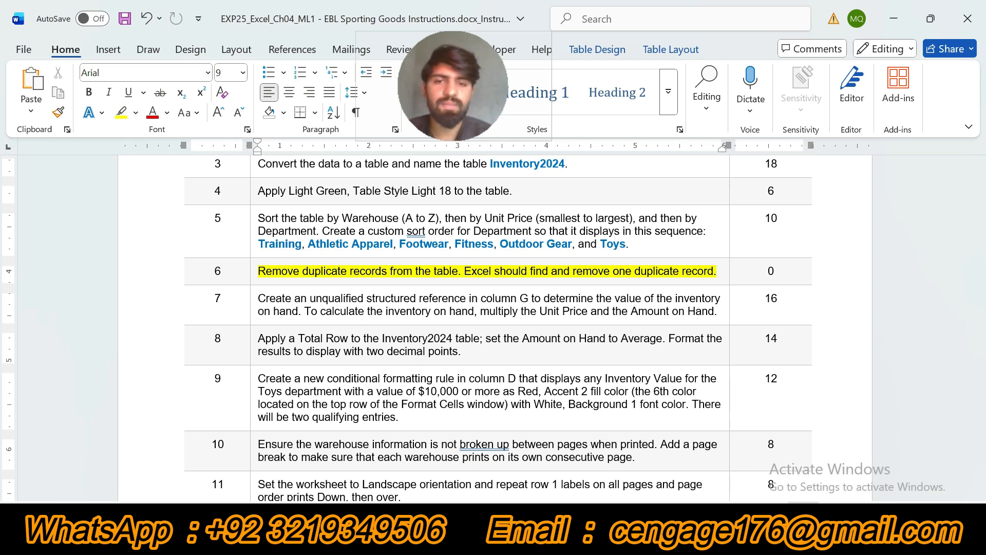
Step: Switch to the Excel workbook and remove duplicate records from the Inventory2024 table, comparing all columns
{"action": "key", "text": "alt+Tab"}
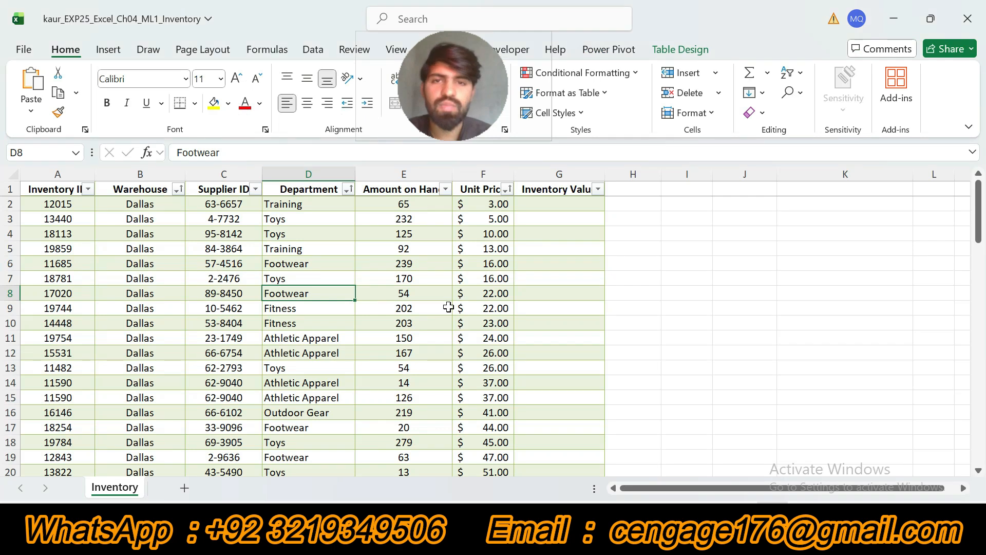
{"action": "left_click", "coordinate": [673, 48]}
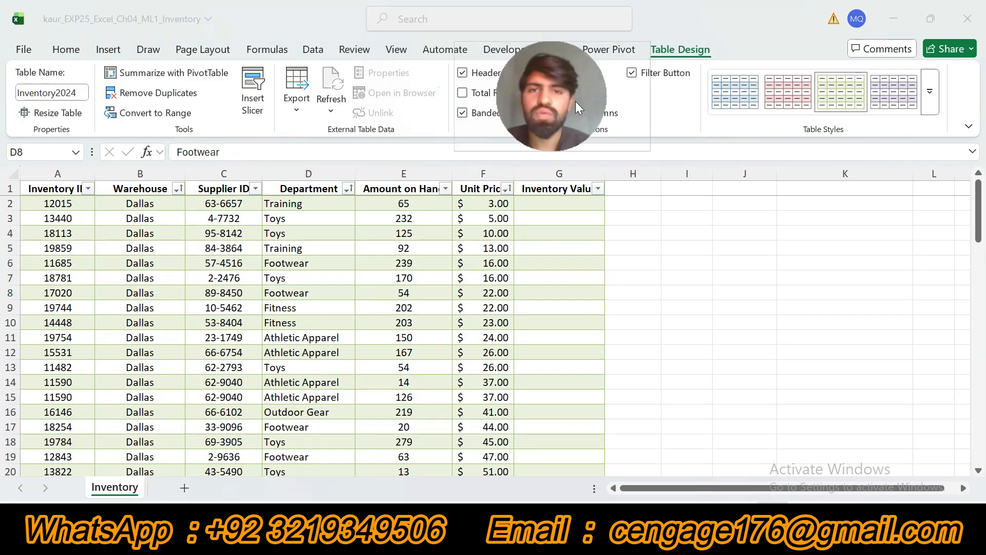
{"action": "left_click", "coordinate": [201, 125]}
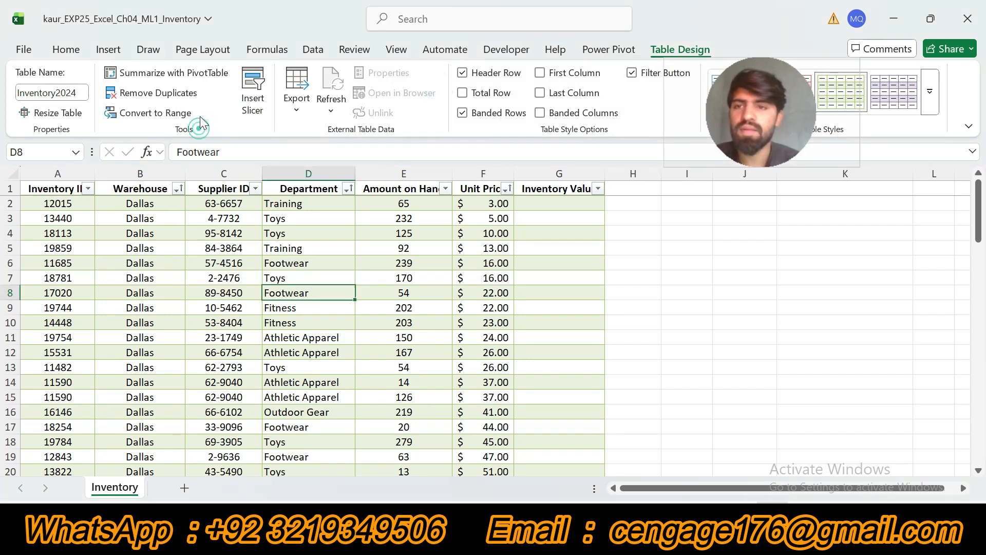
{"action": "left_click", "coordinate": [166, 95]}
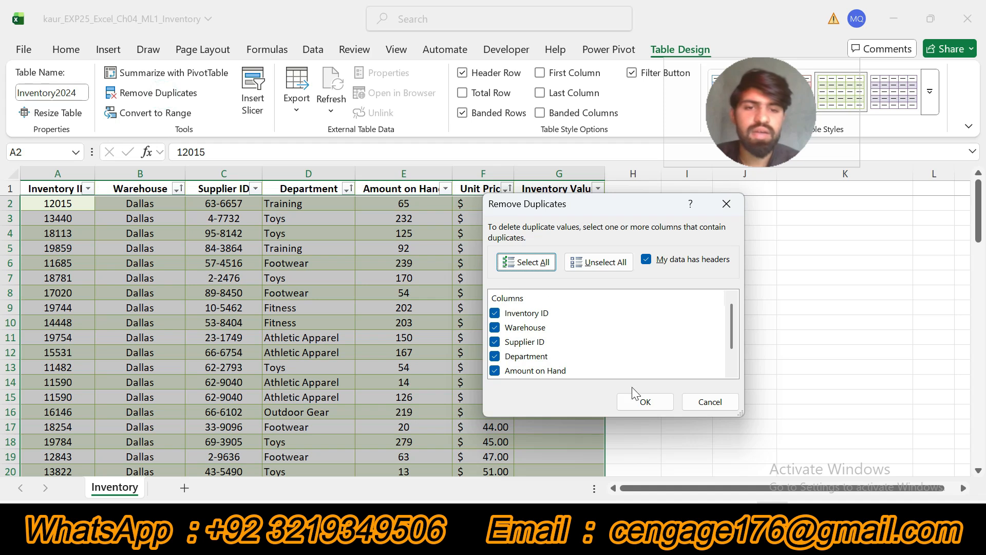
{"action": "left_click", "coordinate": [645, 404]}
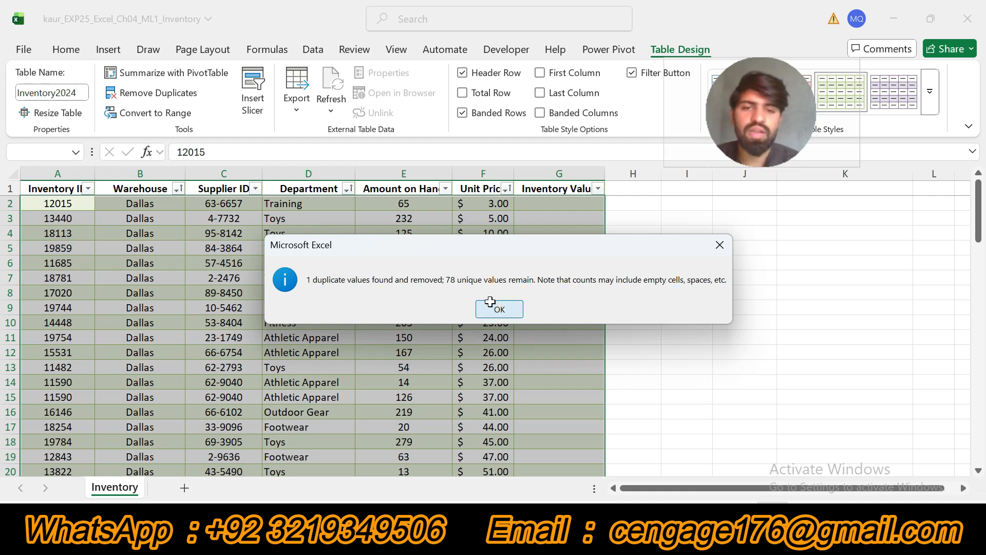
{"action": "left_click", "coordinate": [508, 309]}
Step: Return to the Word instructions, undo the step 6 highlight and highlight the step 7 instruction in yellow
{"action": "left_click", "coordinate": [699, 434]}
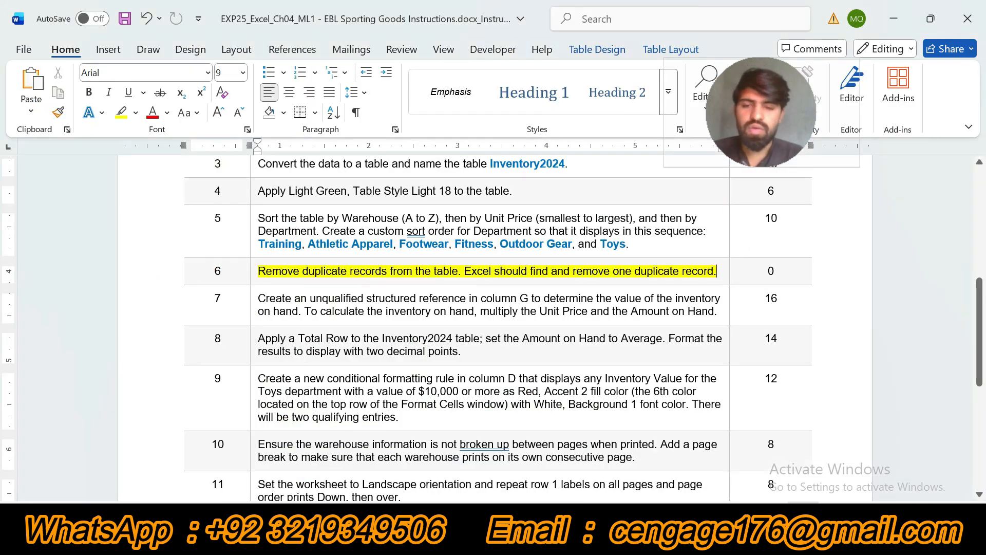
{"action": "key", "text": "ctrl+z"}
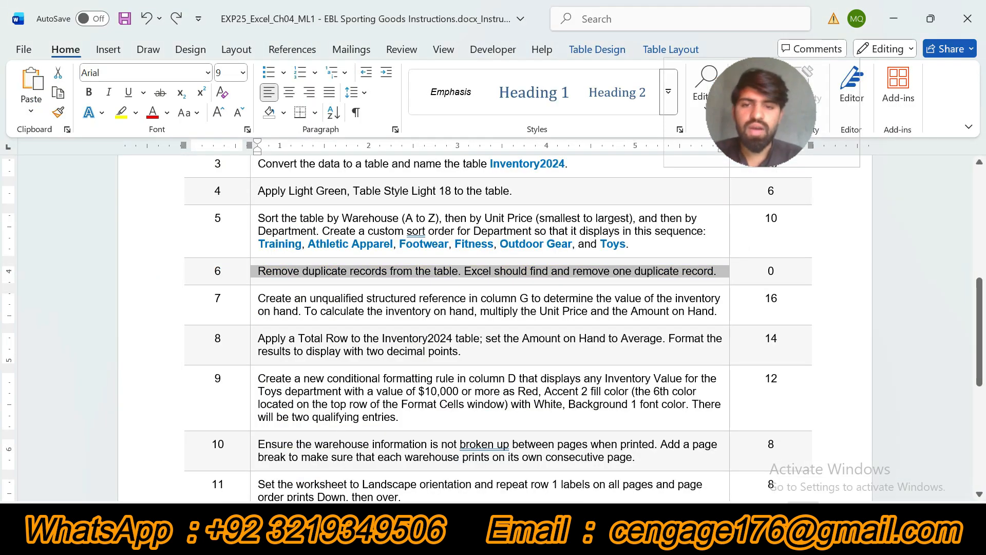
{"action": "left_click", "coordinate": [252, 303]}
{"action": "left_click", "coordinate": [319, 277]}
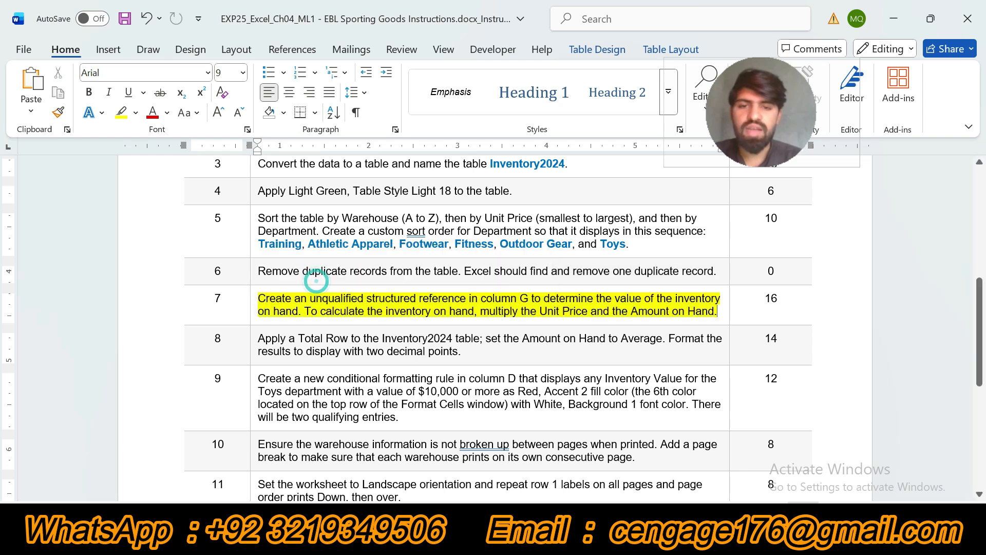
{"action": "scroll", "coordinate": [5, 340], "scroll_direction": "down", "scroll_amount": 2}
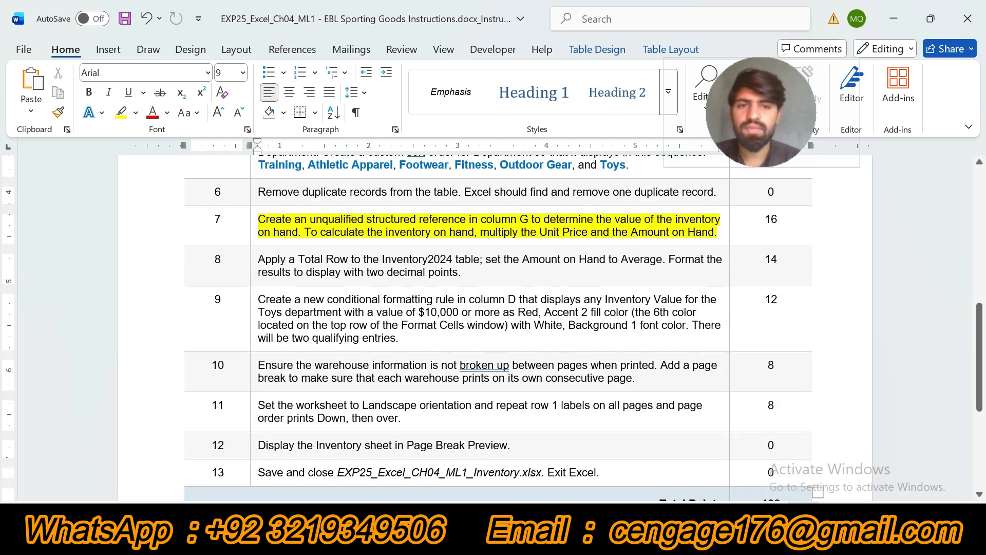
{"action": "left_click_drag", "start_coordinate": [758, 157], "coordinate": [774, 125]}
{"action": "left_click", "coordinate": [668, 239]}
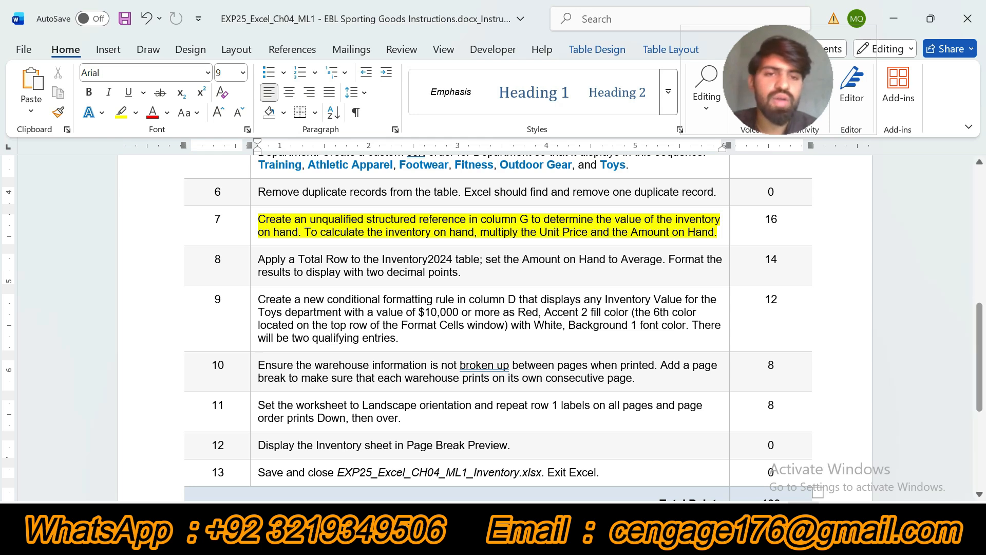
Step: Switch to the Excel workbook and fill the Inventory Value column from G2 with the formula =[@[Unit Price]]*[@[Amount on Hand]]
{"action": "key", "text": "alt+Tab"}
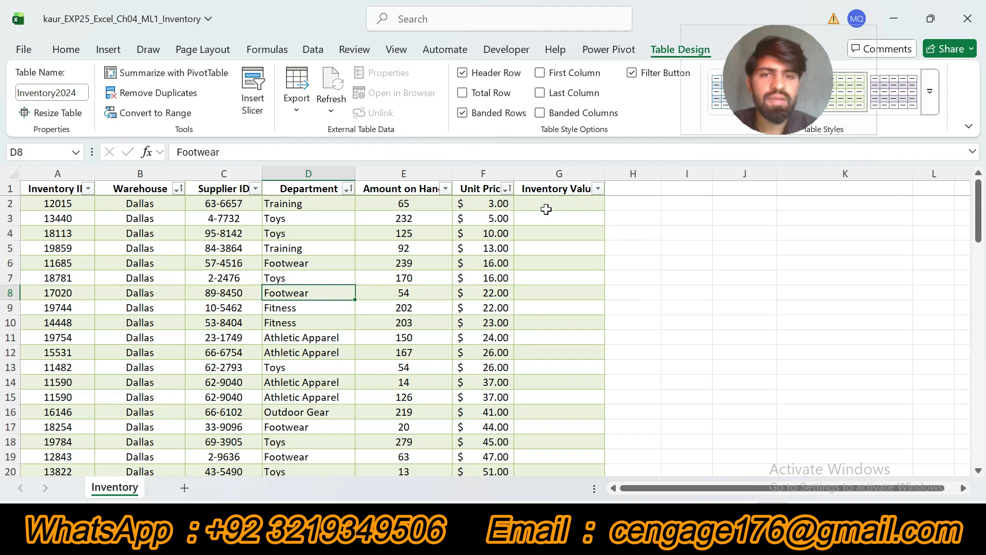
{"action": "left_click", "coordinate": [584, 208]}
{"action": "type", "text": "="}
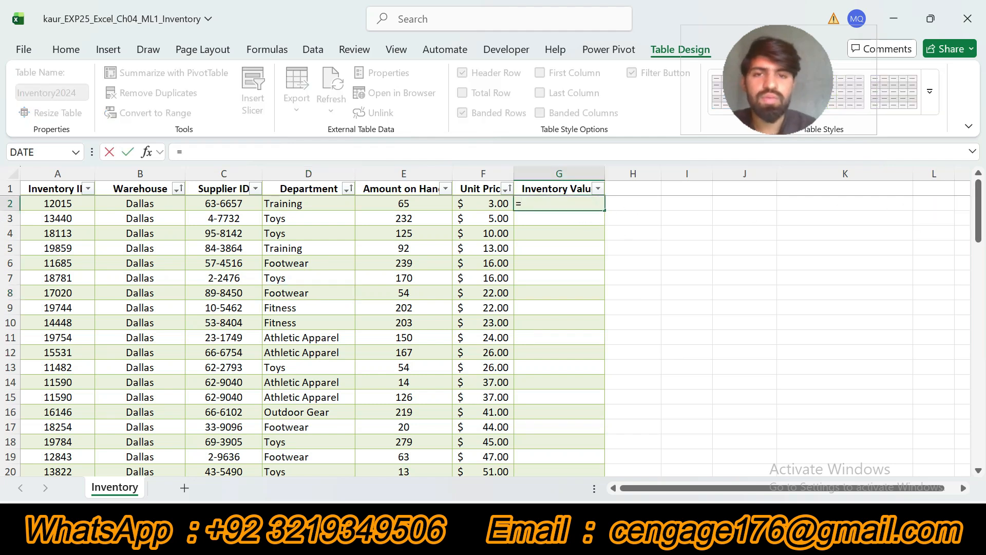
{"action": "left_click", "coordinate": [472, 203]}
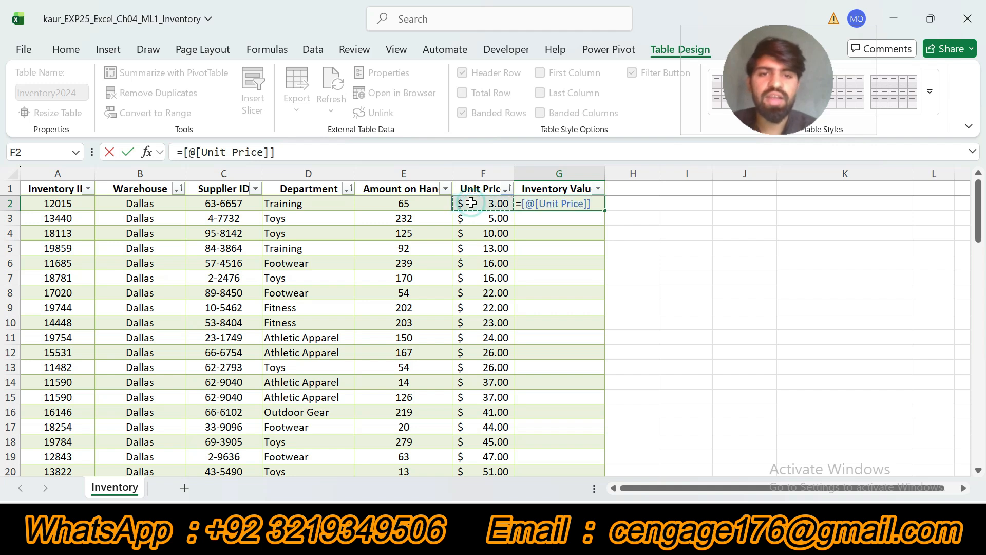
{"action": "type", "text": "*"}
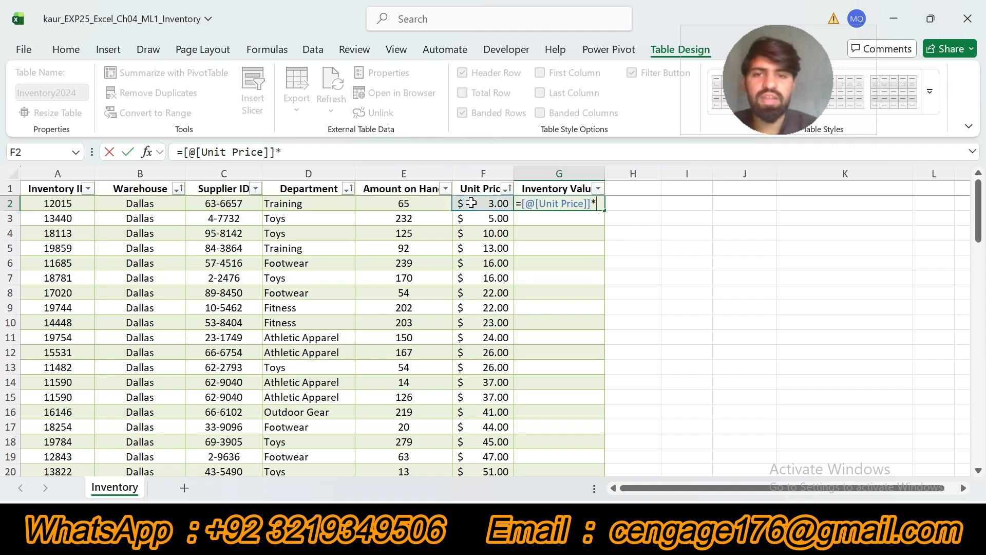
{"action": "left_click", "coordinate": [401, 203]}
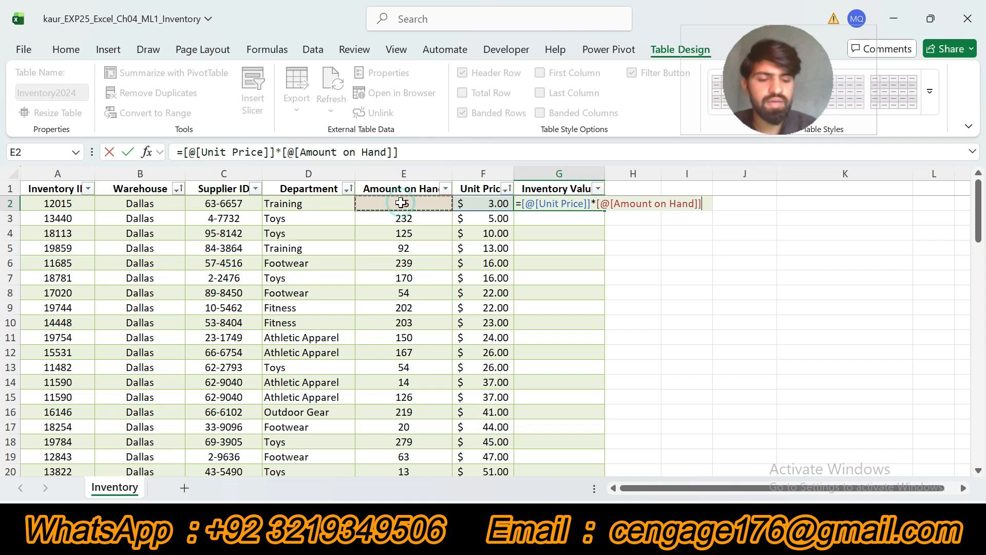
{"action": "key", "text": "Return"}
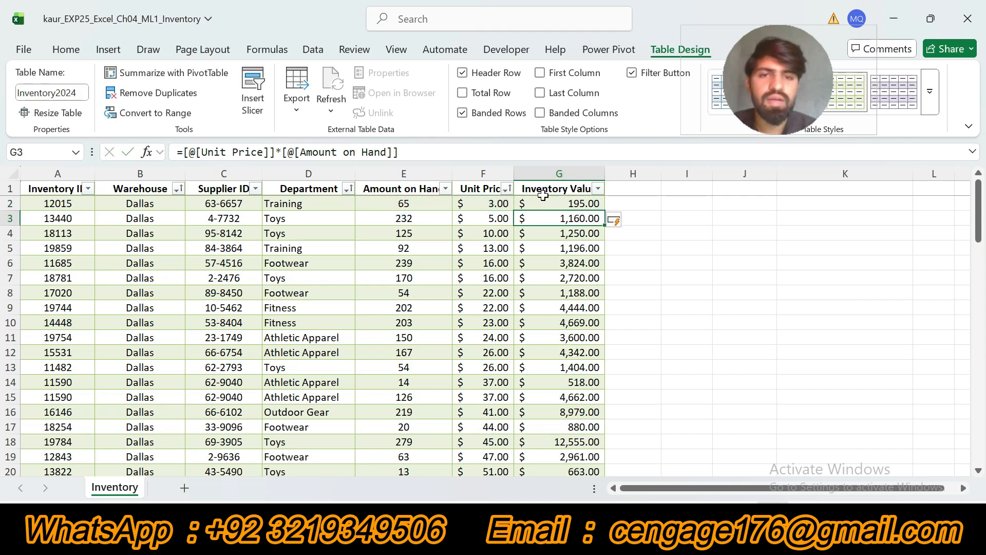
{"action": "left_click", "coordinate": [574, 203]}
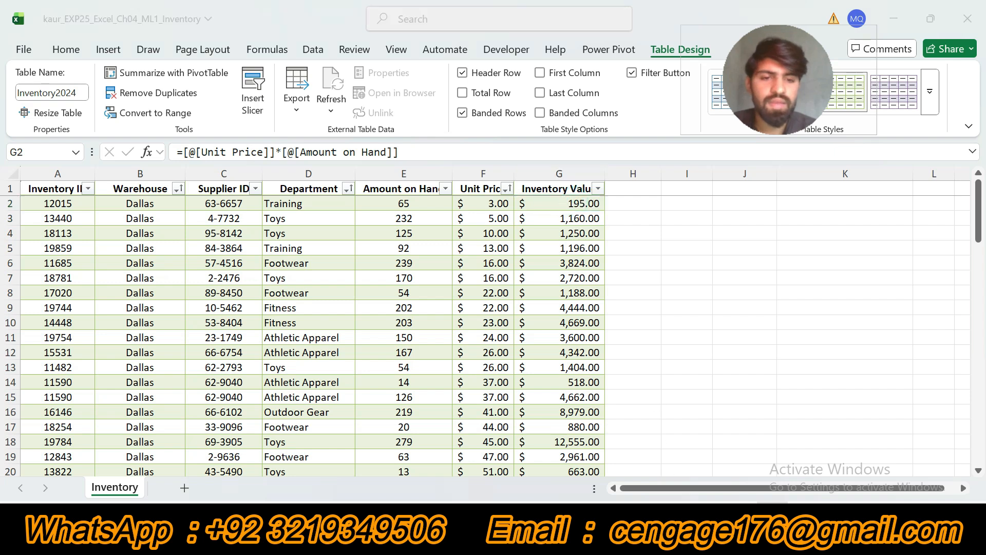
Step: Return to the Word instructions, undo the step 7 highlight and go back to the project description at the document's beginning
{"action": "left_click", "coordinate": [804, 528]}
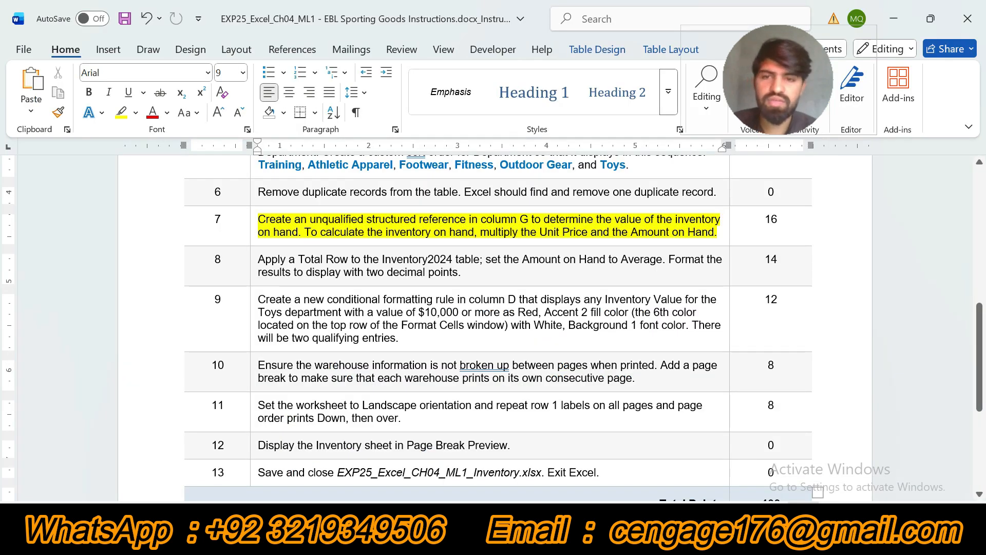
{"action": "key", "text": "ctrl+z"}
{"action": "scroll", "coordinate": [3, 360], "scroll_direction": "down", "scroll_amount": 2}
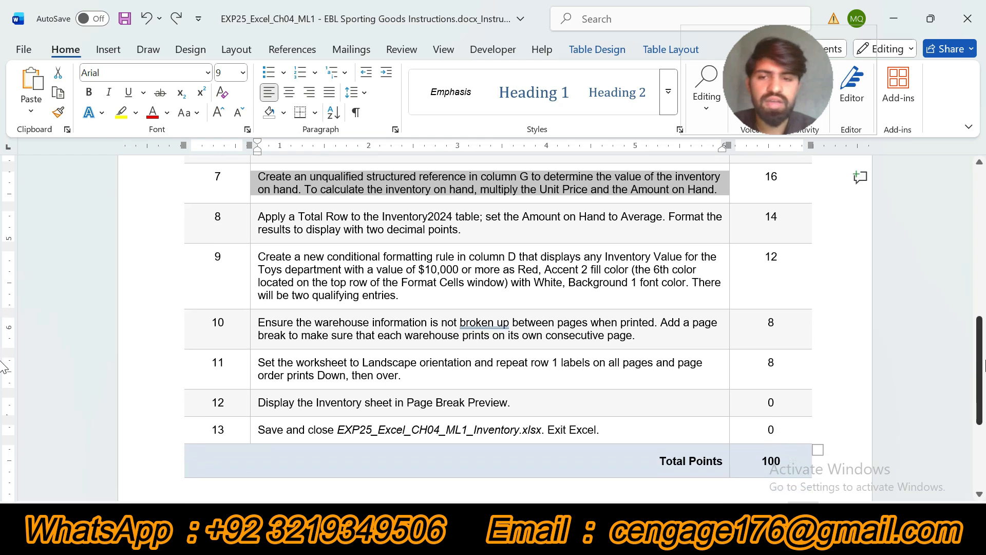
{"action": "left_click_drag", "start_coordinate": [984, 370], "coordinate": [984, 210]}
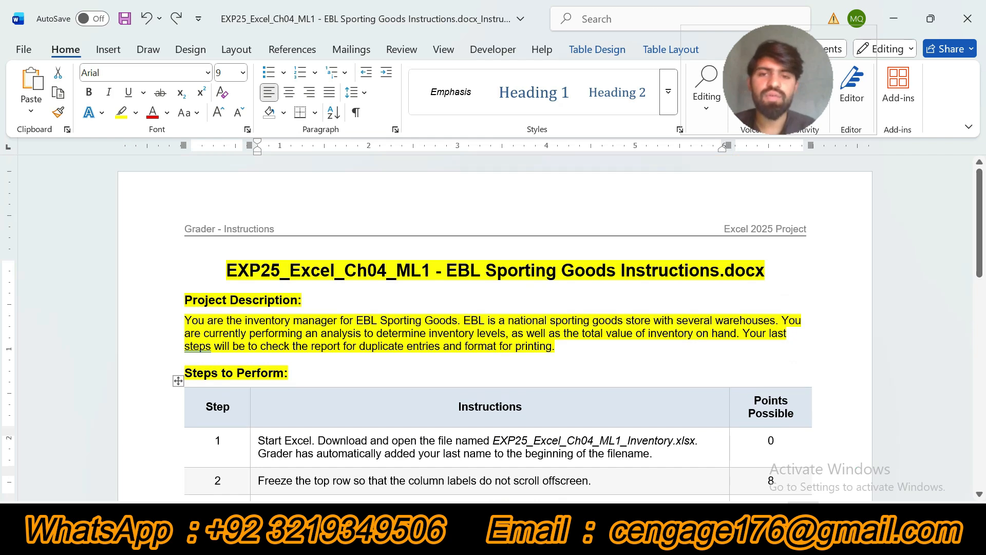